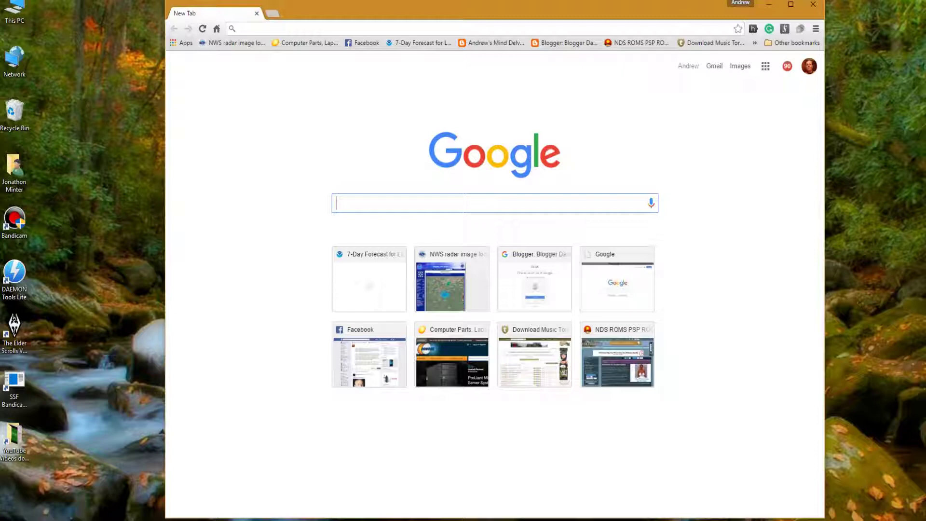
Search the web for "daemon tools lite".
type("dea")
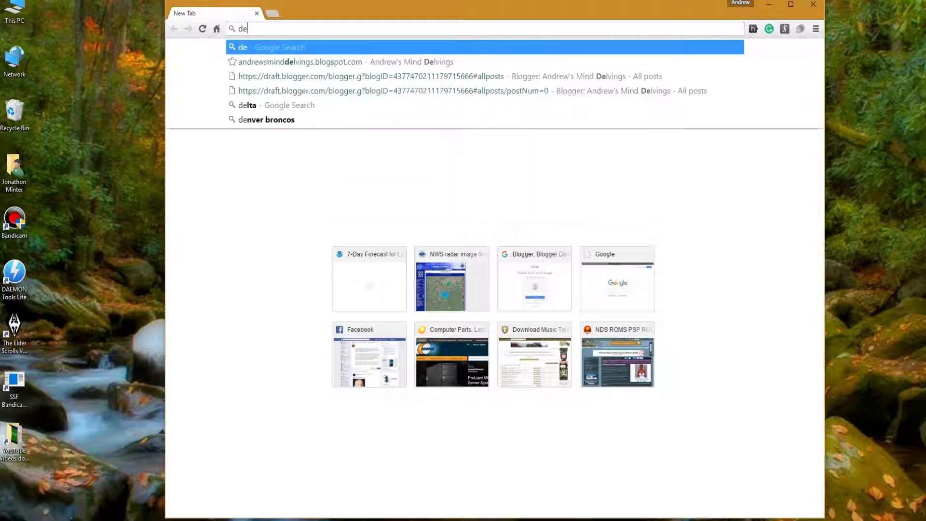
key("BackSpace")
key("BackSpace")
type("ae")
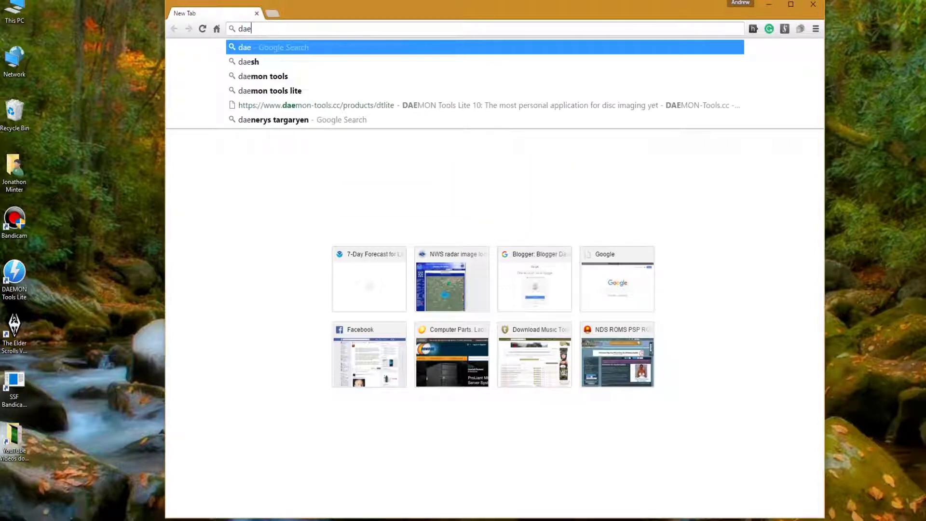
key("BackSpace")
key("Down")
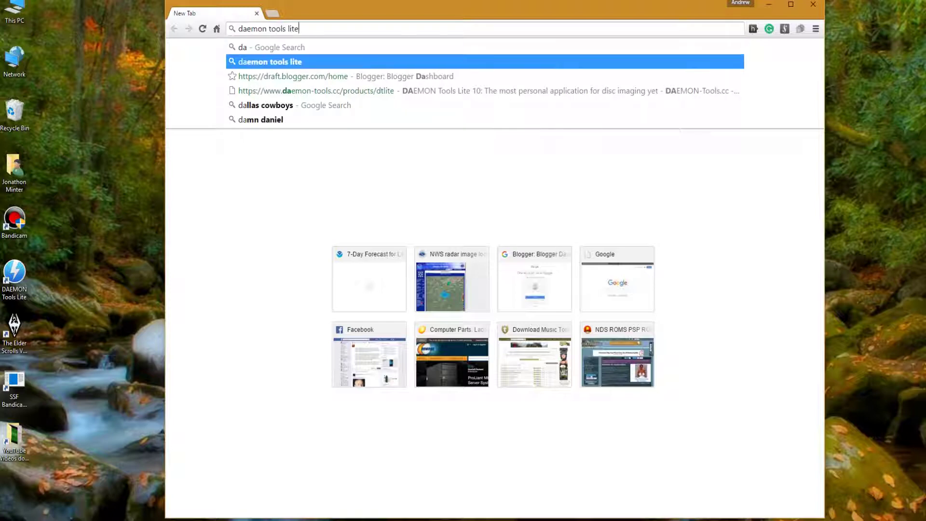
key("Return")
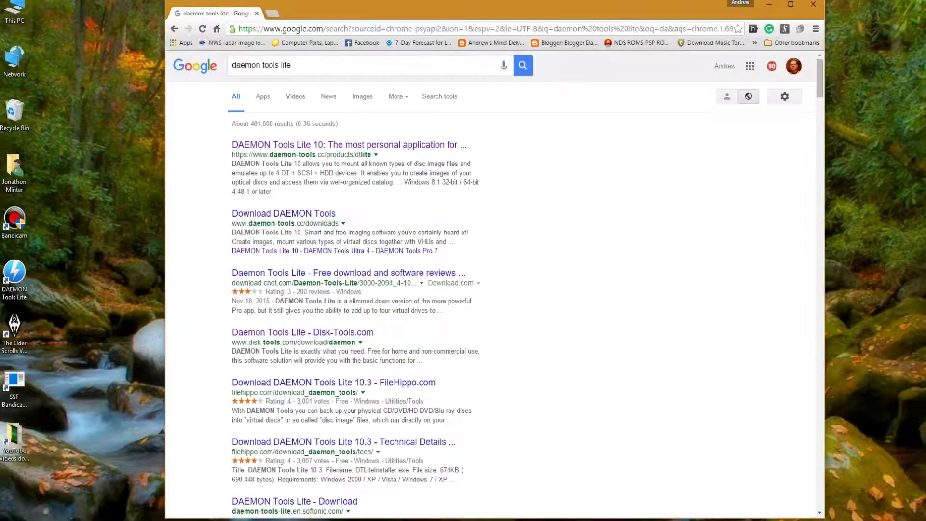
Download the free, ad-supported DAEMON Tools Lite from the official product page, saving DTLiteInstaller to the Downloads folder.
left_click(338, 145)
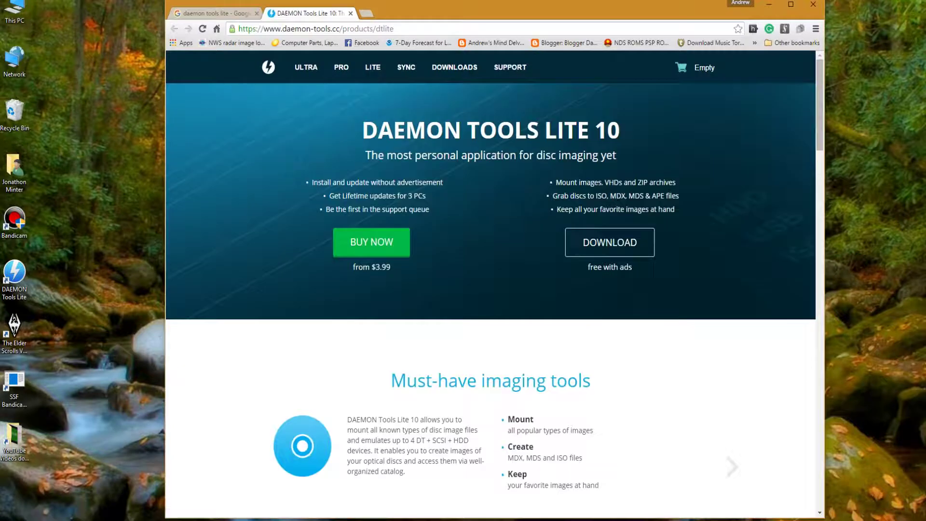
left_click(609, 242)
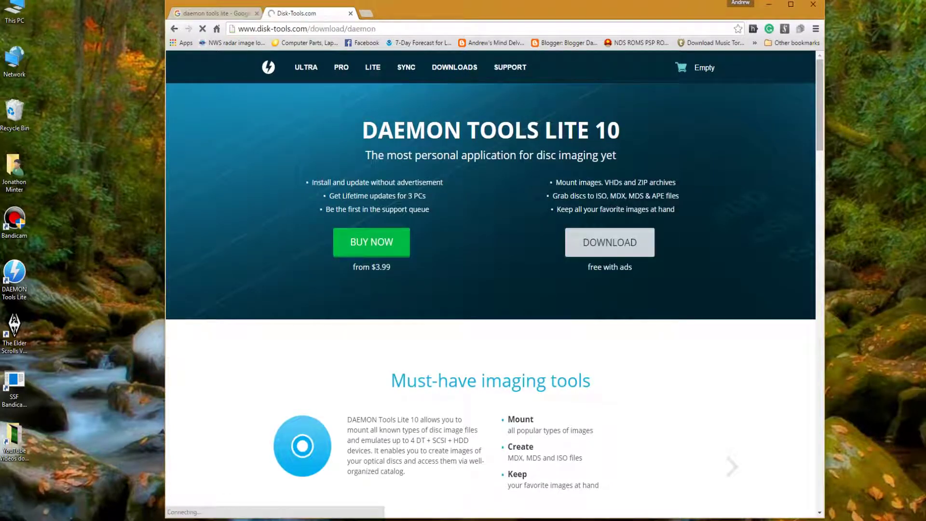
scroll(490, 289, "down", 2)
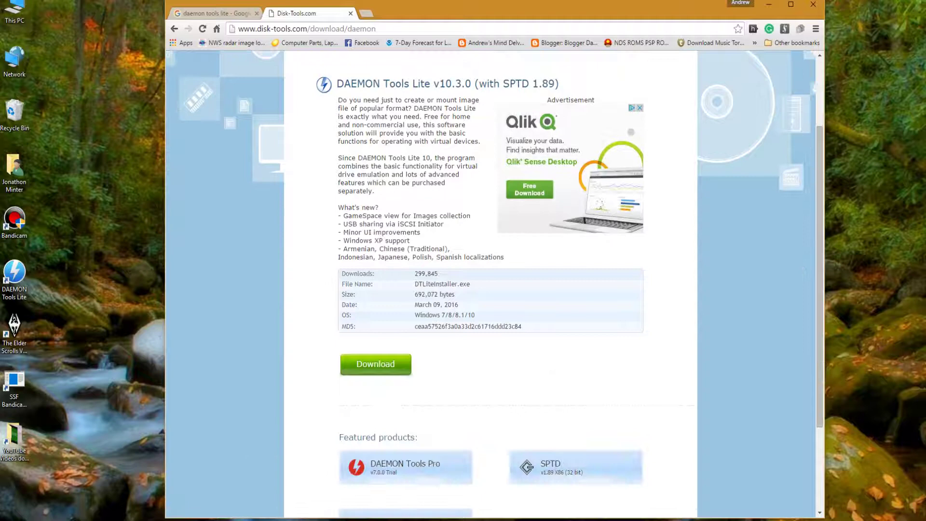
left_click(375, 363)
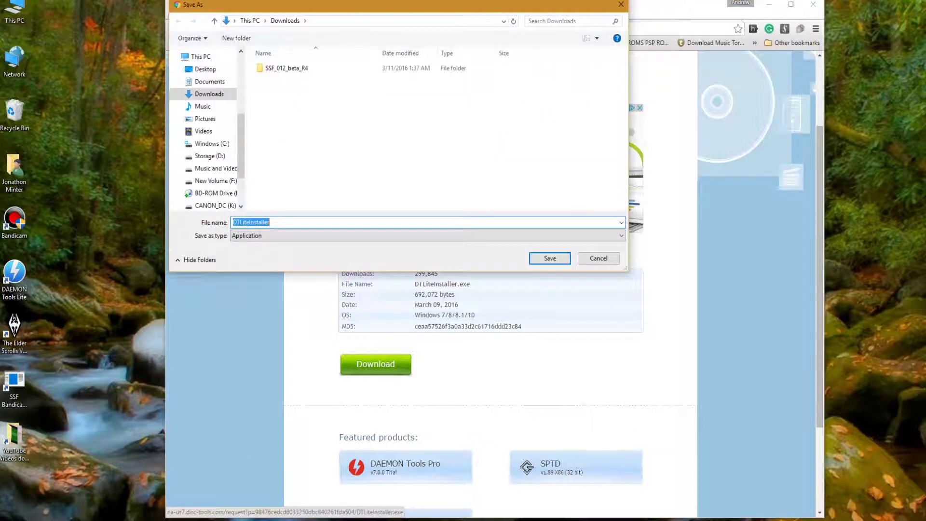
left_click(549, 258)
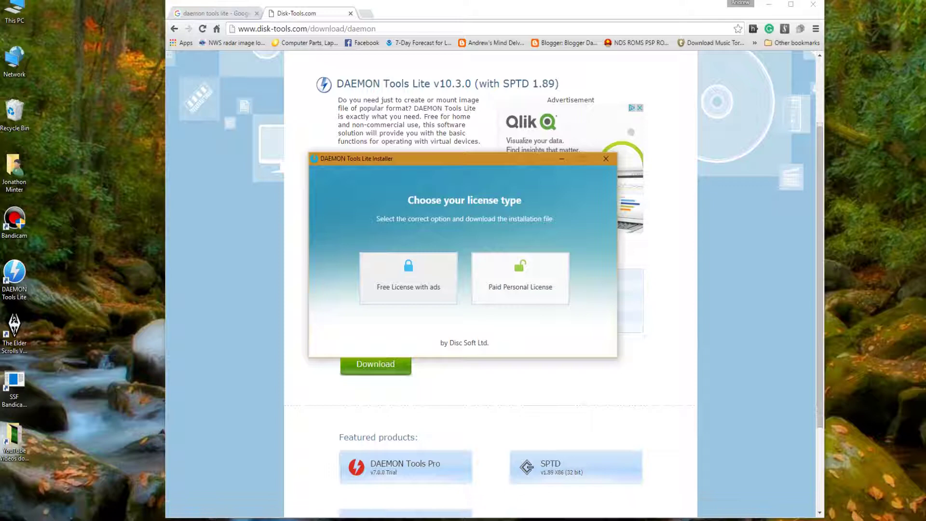
Choose the free license with ads and start the DAEMON Tools Lite setup with English as the language.
left_click(408, 277)
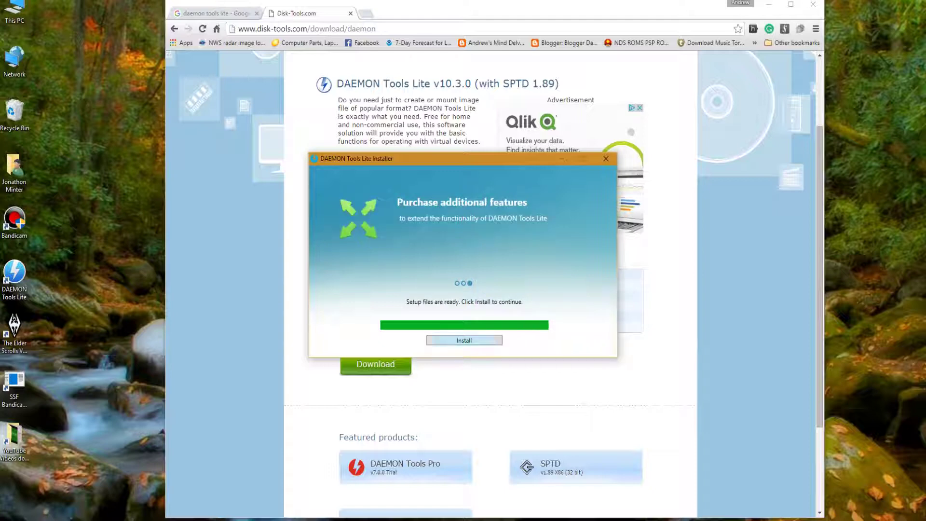
left_click(464, 340)
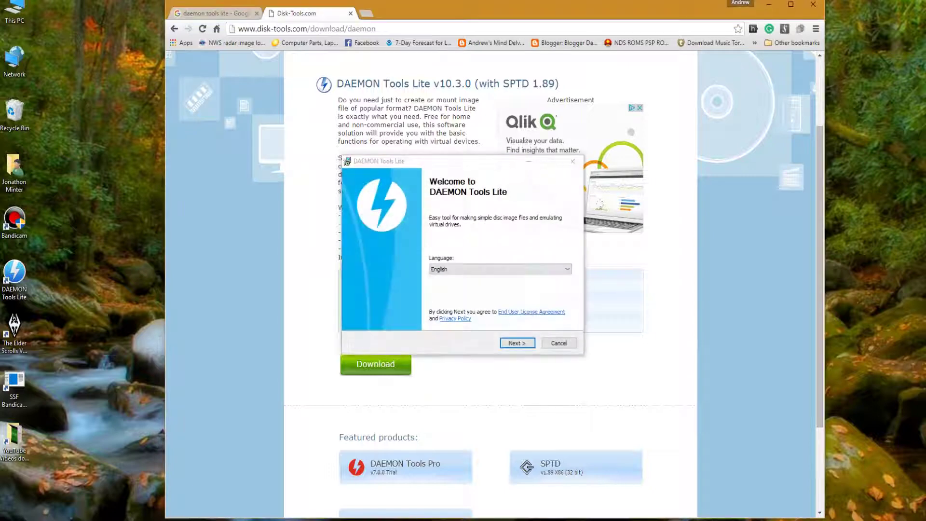
left_click(517, 342)
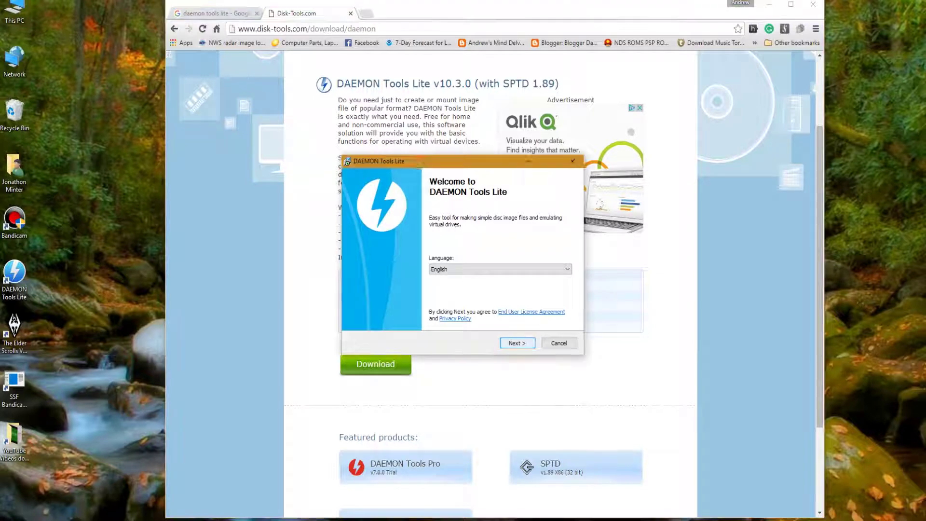
key("Return")
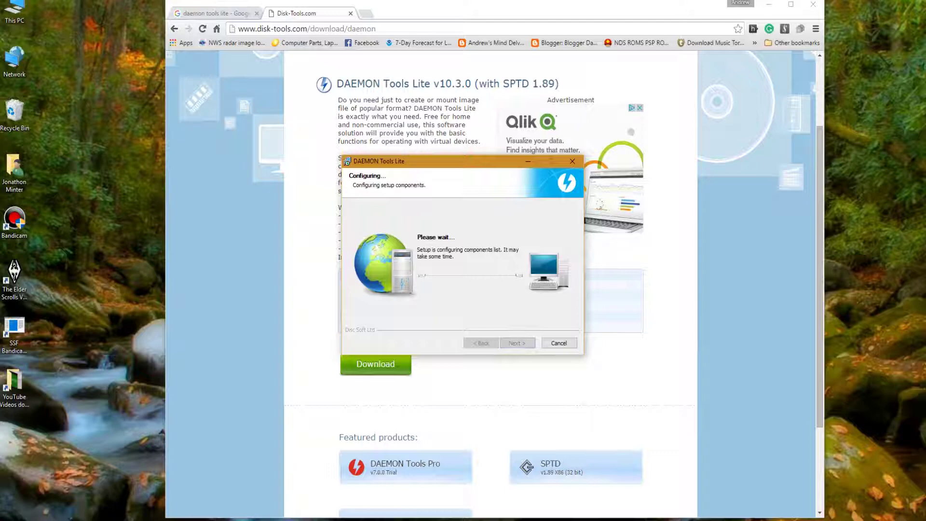
key("Return")
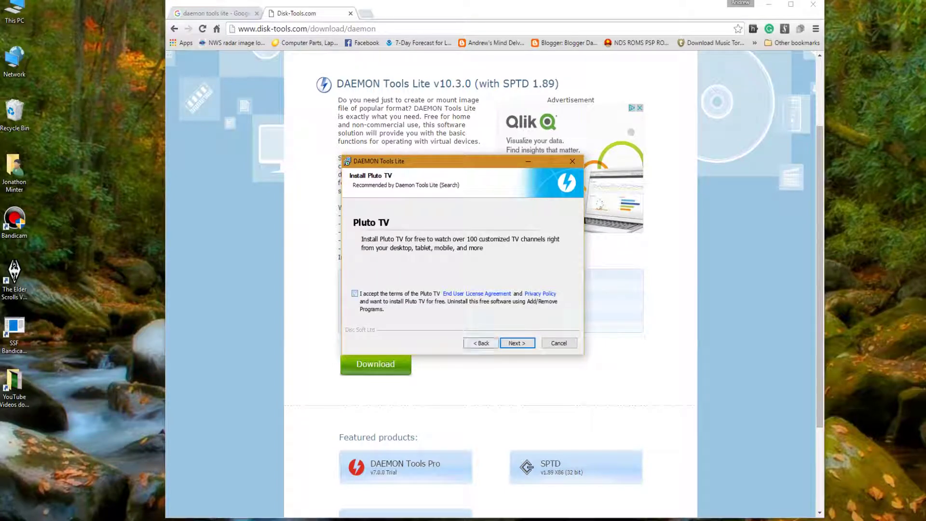
Complete the DAEMON Tools Lite installation without Pluto TV or Web Bar, and close the launched program.
key("Return")
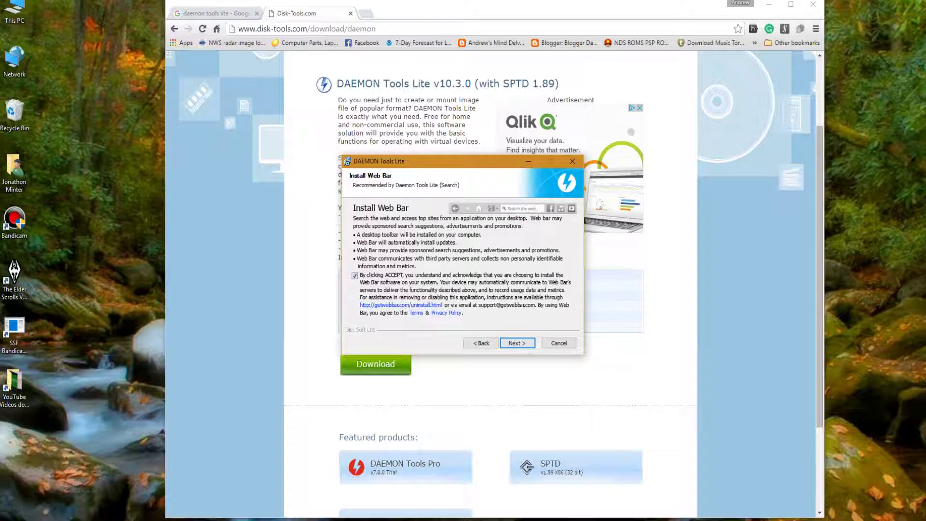
left_click(355, 275)
left_click(517, 343)
key("Return")
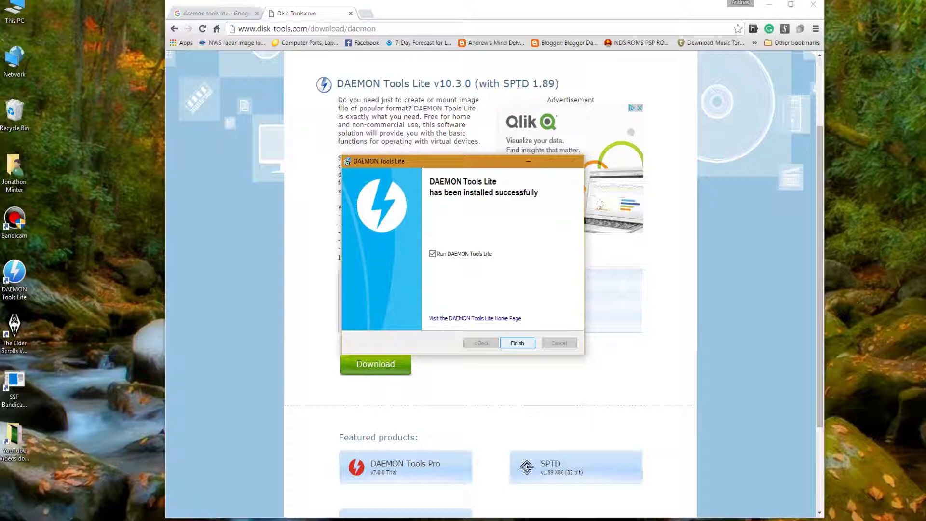
key("Return")
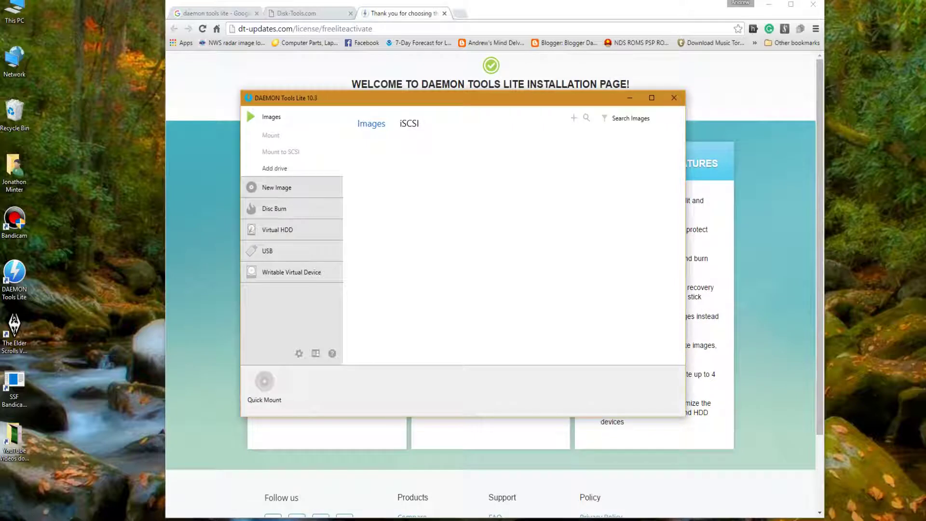
left_click(674, 98)
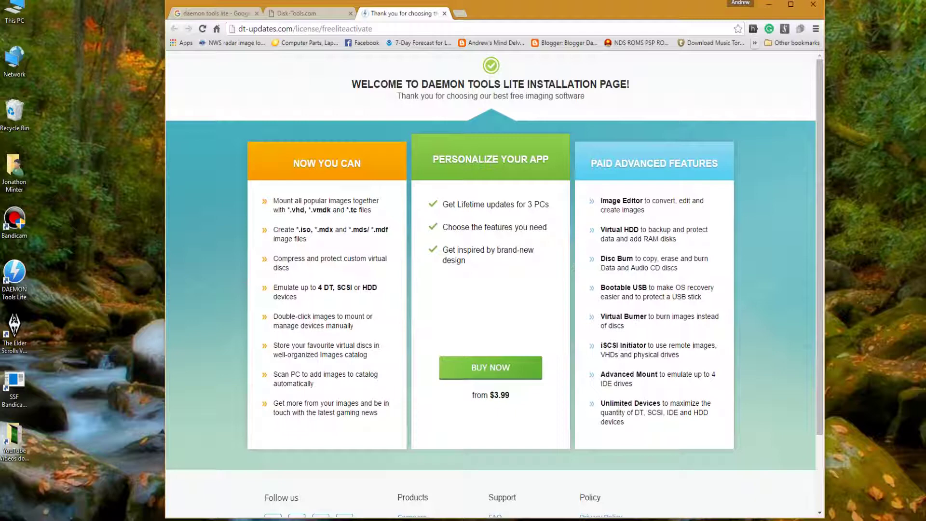
Open the bookmarked Emulator Zone site and go to the emulator list in its Sega Saturn section.
left_click(754, 43)
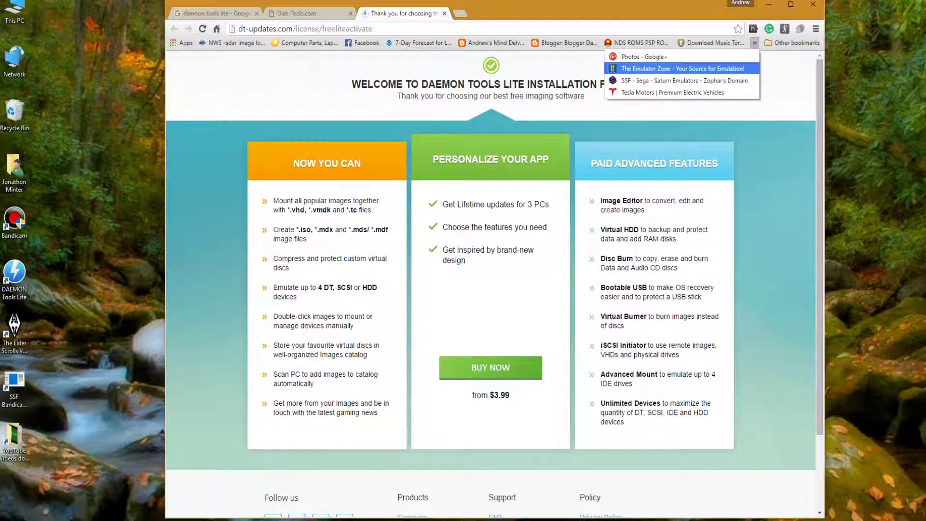
left_click(682, 69)
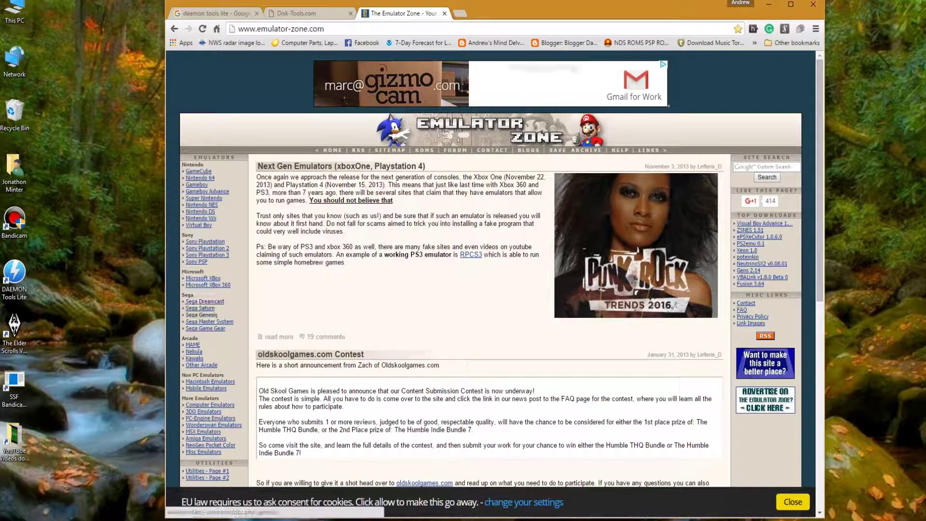
left_click(193, 308)
scroll(193, 308, "down", 3)
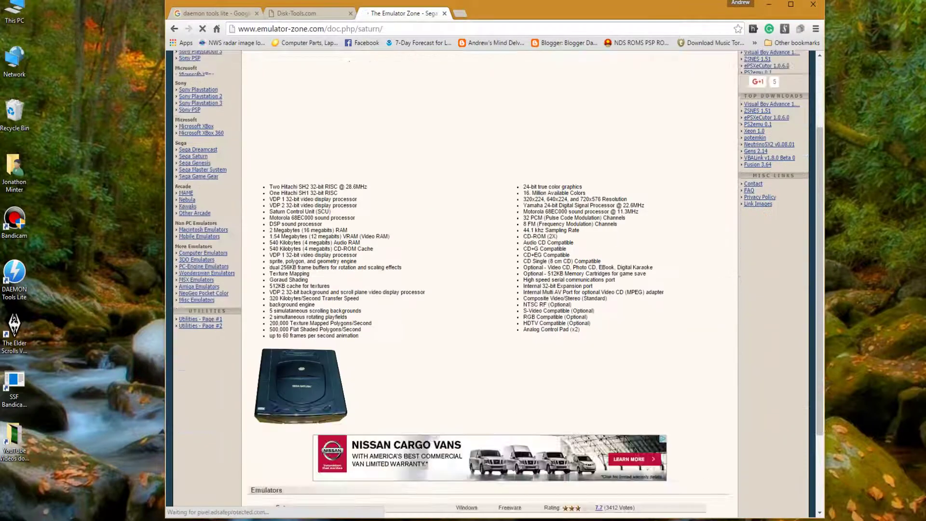
scroll(491, 285, "down", 2)
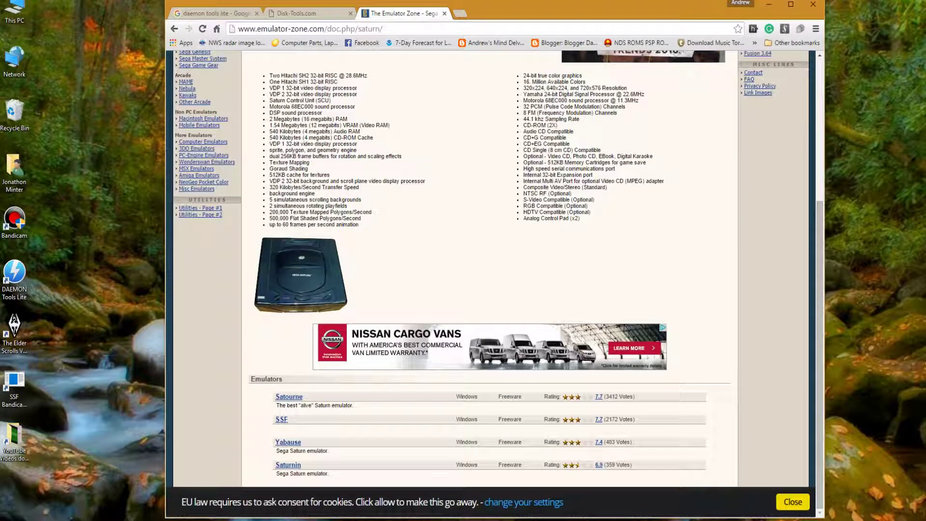
Download SSF 0.12 beta R4 from the SSF emulator's page, saving the ZIP archive to the Downloads folder.
left_click(282, 419)
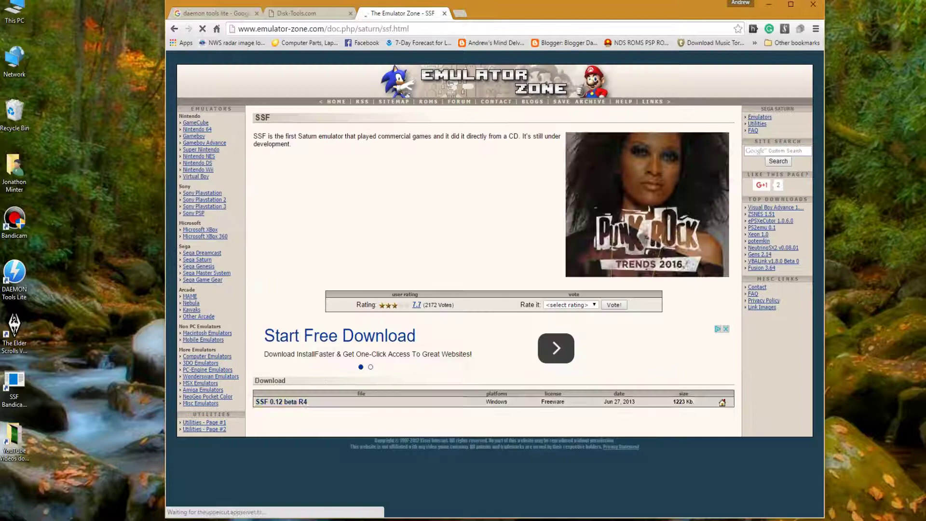
left_click(281, 401)
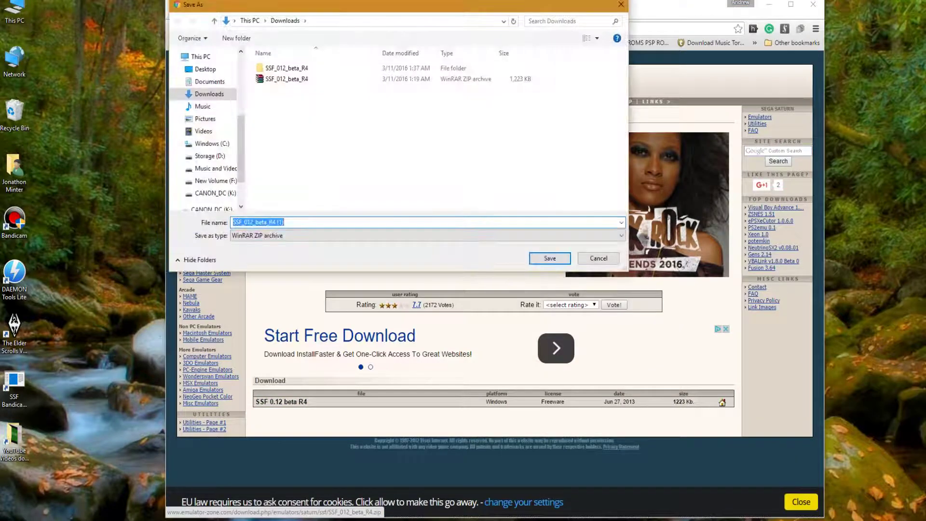
left_click(550, 258)
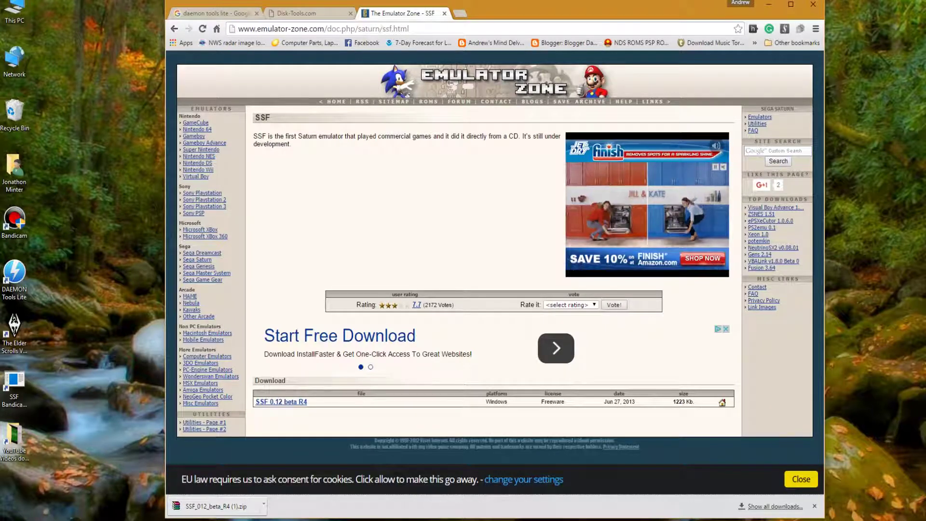
Check the downloaded SSF files in the Downloads folder of the personal user folder, and close the file window.
left_click(15, 171)
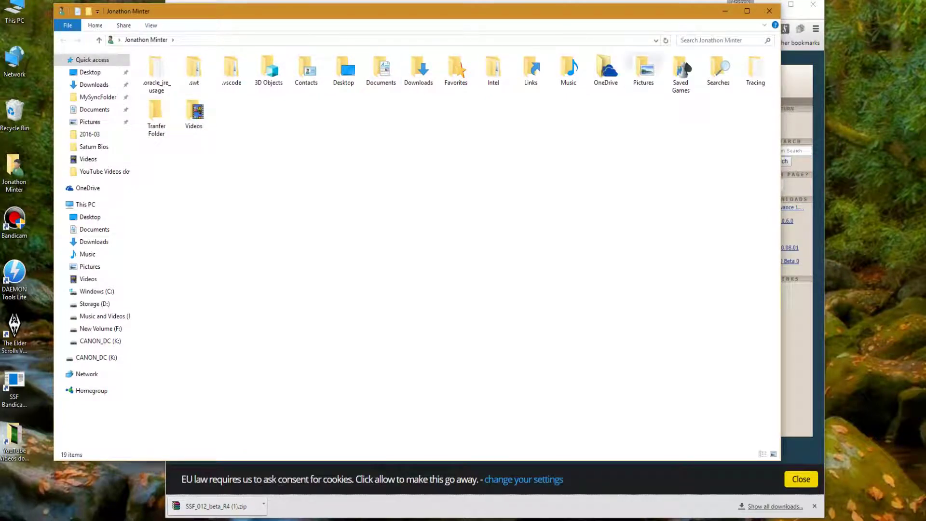
double_click(418, 70)
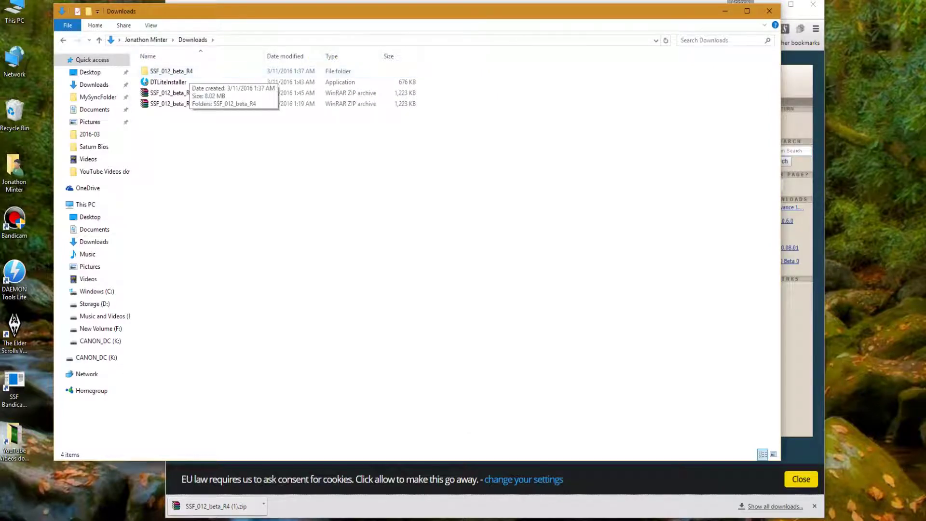
left_click(769, 11)
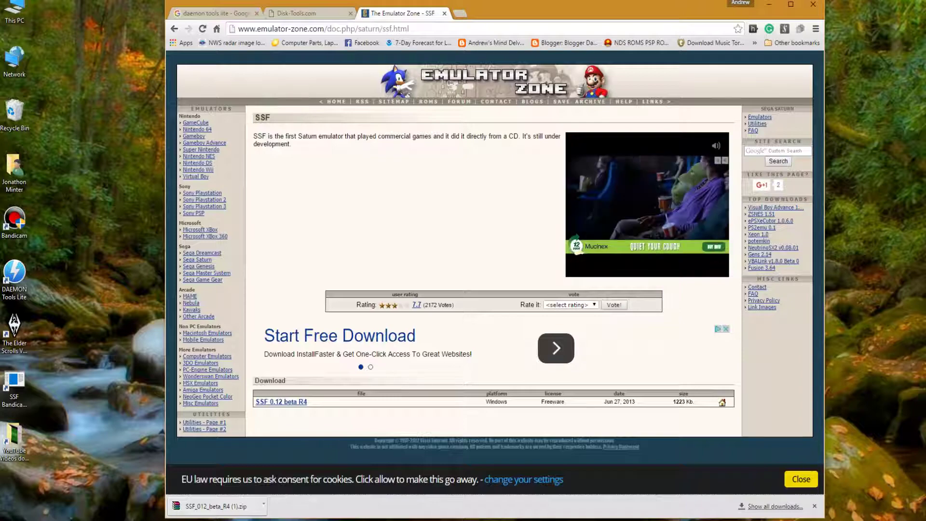
Open the bookmarked Emuparadise site and go to its ROMs, ISOs, & Games section.
left_click(637, 43)
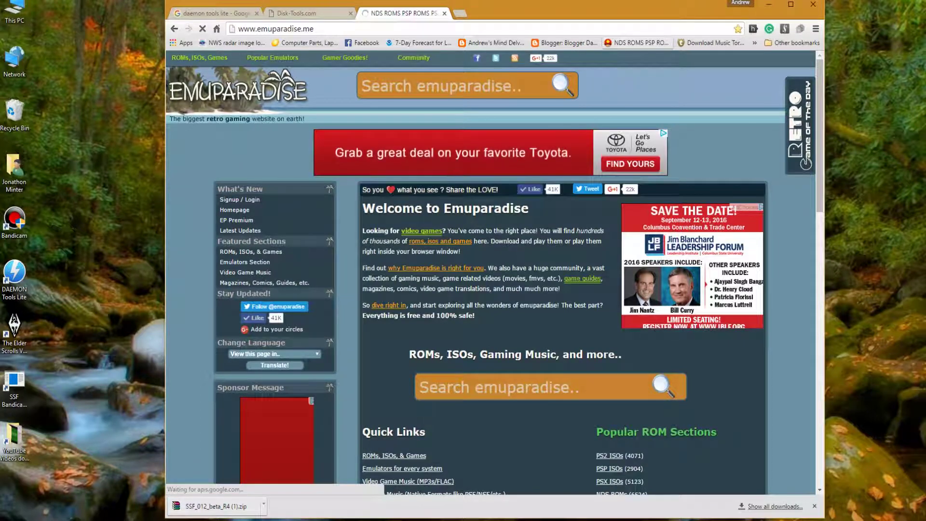
scroll(491, 275, "down", 5)
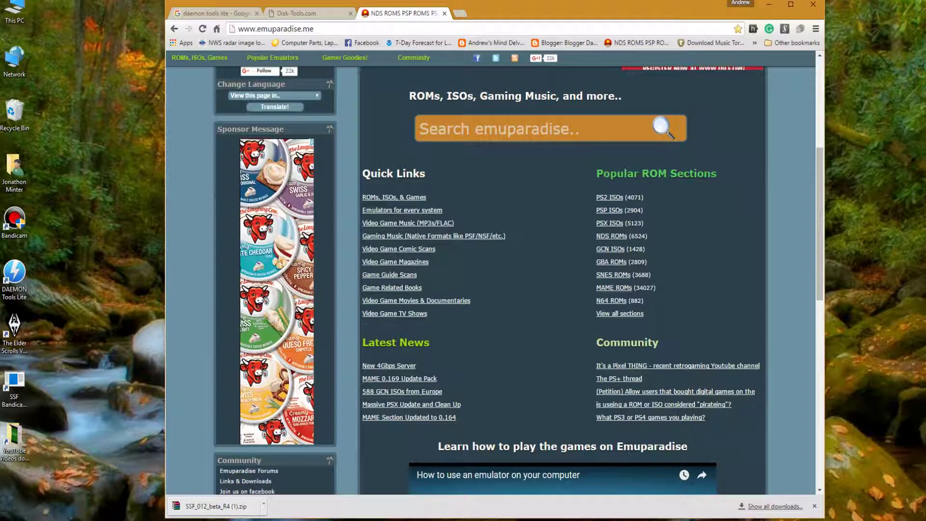
left_click(394, 197)
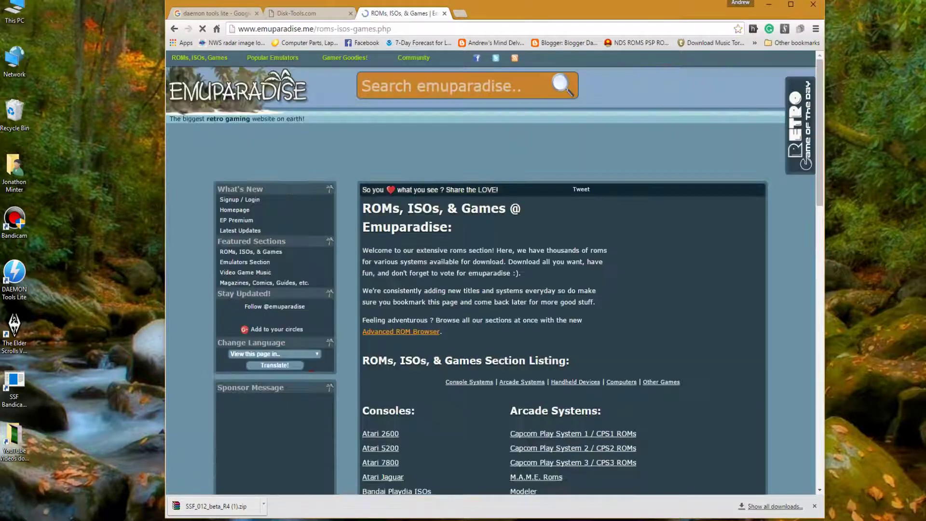
scroll(492, 275, "down", 2)
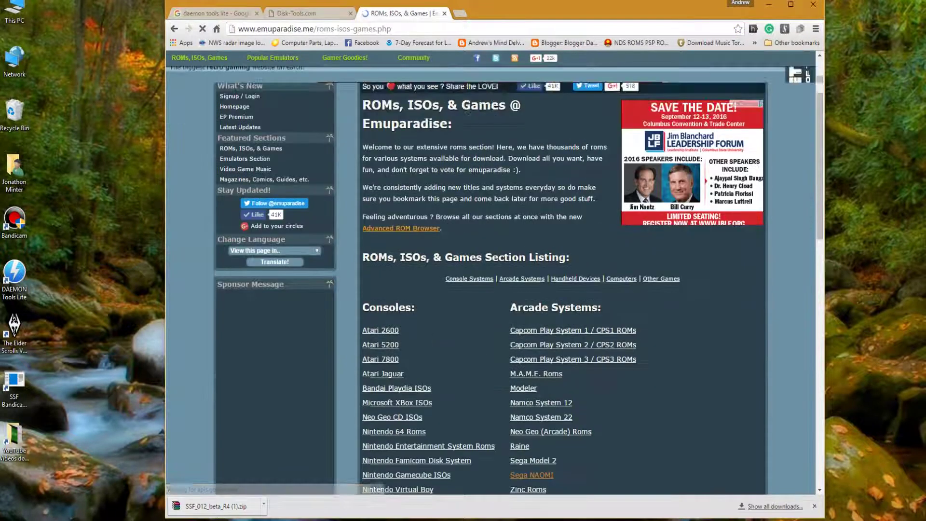
Search Emuparadise for "pto" and open the page of the suggested Saturn game PTO 2 (U).
scroll(424, 82, "up", 2)
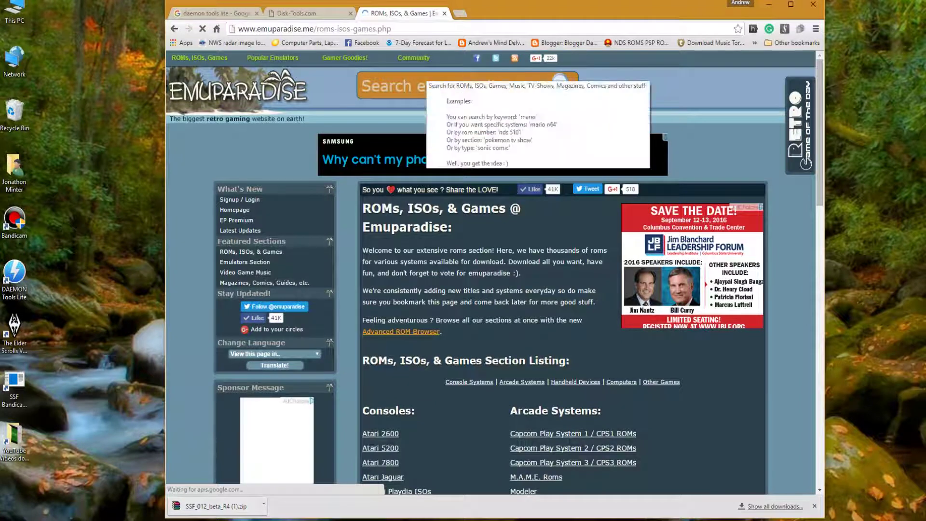
left_click(366, 85)
type("pto")
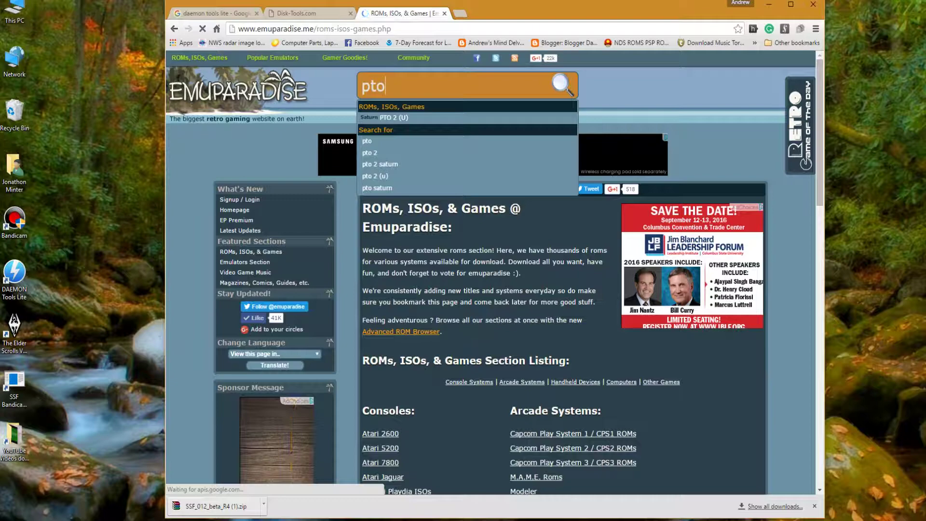
key("Down")
key("Return")
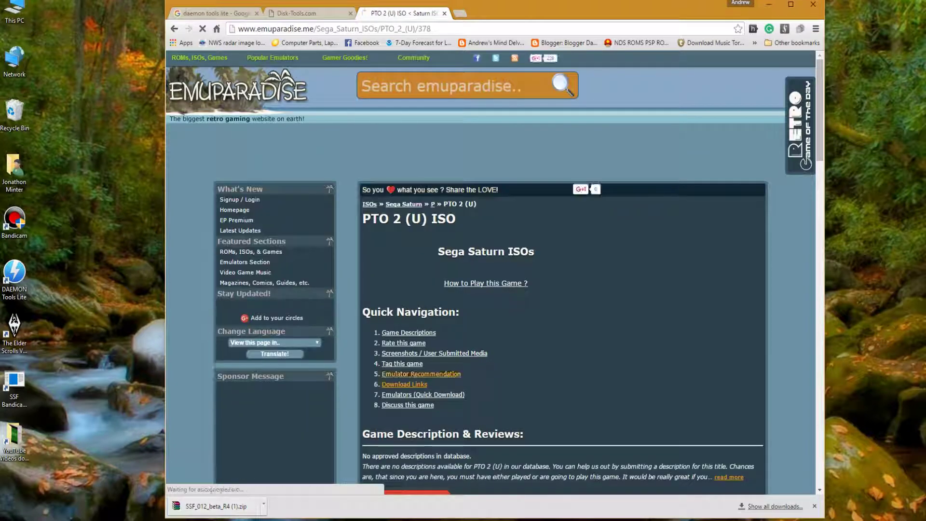
Download PTO 2 (U) from its direct download link on Emuparadise, saving the ZIP archive to the Downloads folder.
scroll(490, 274, "down", 20)
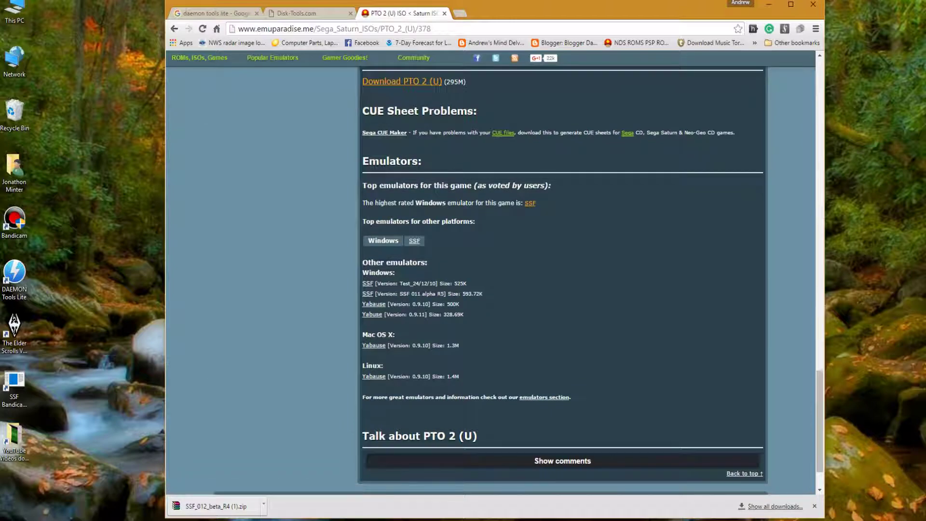
left_click(402, 81)
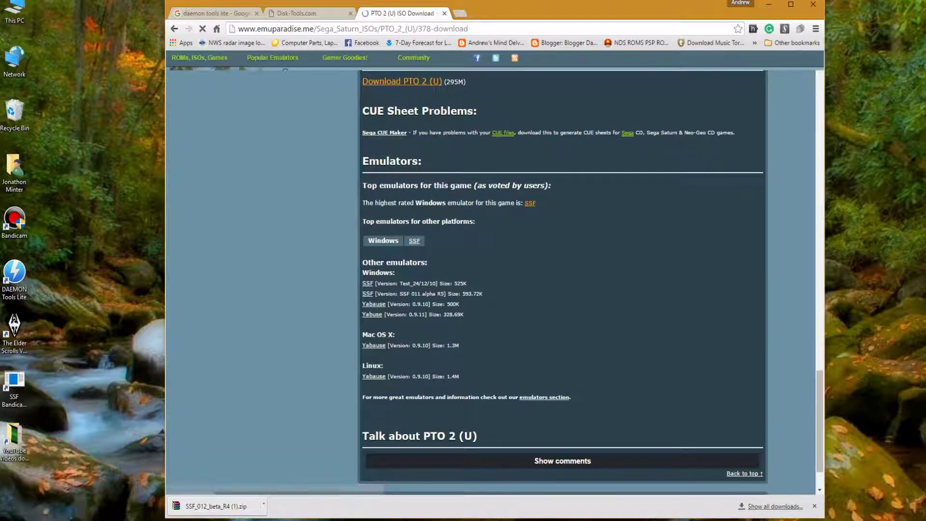
scroll(562, 280, "down", 4)
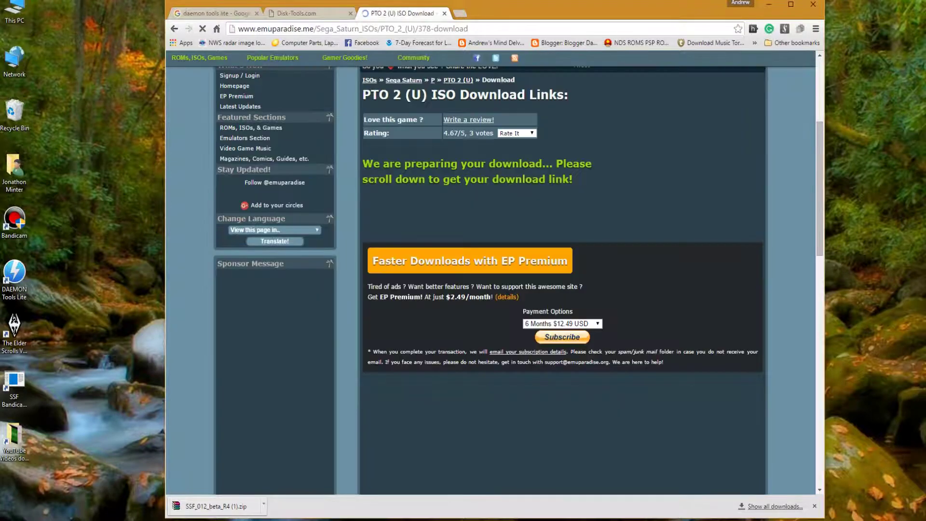
scroll(562, 280, "down", 6)
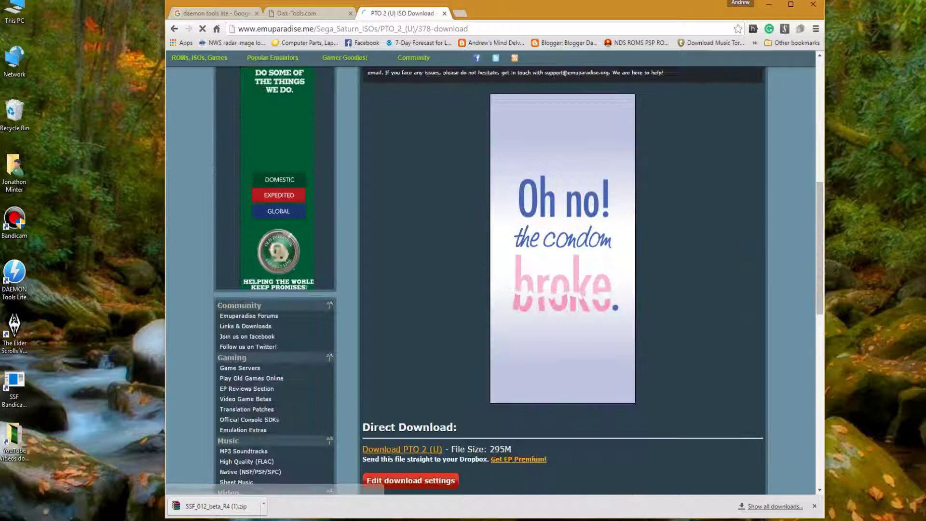
scroll(562, 279, "down", 4)
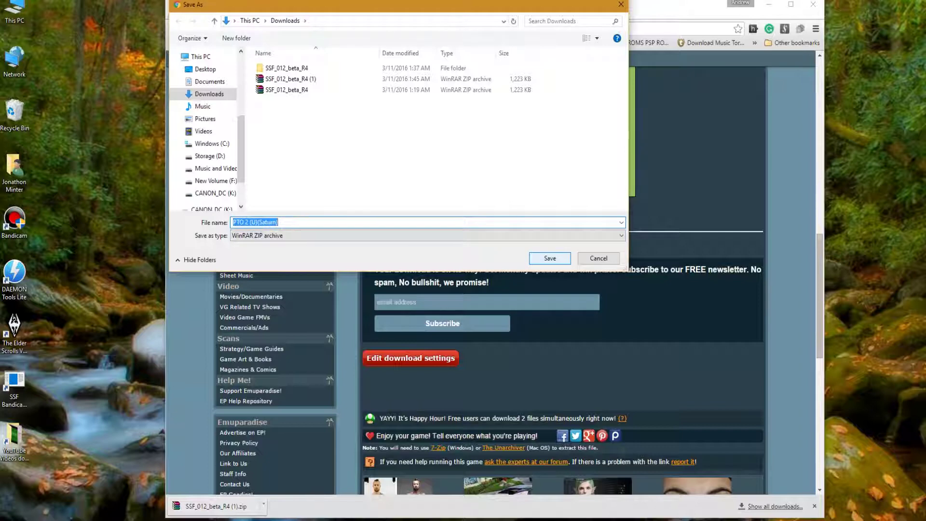
key("Return")
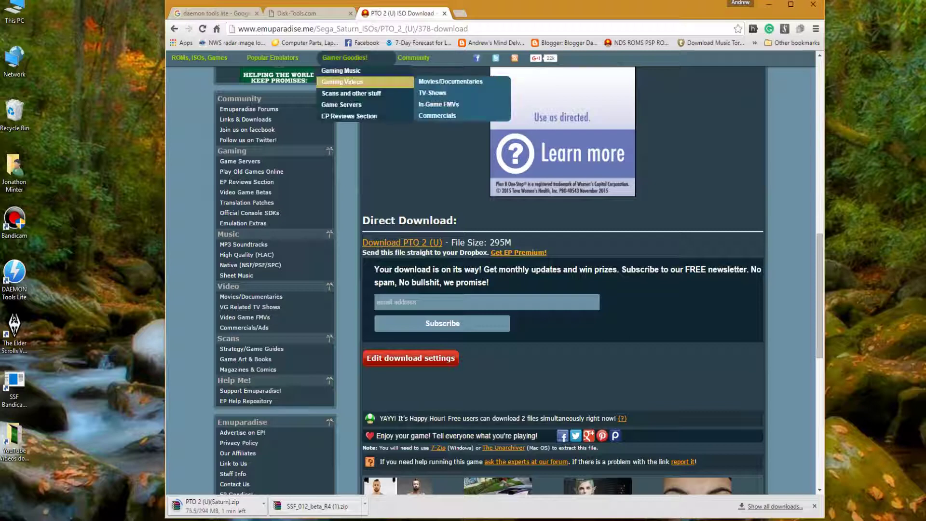
Browse the bookmarked personal blog, 7-day weather forecast and NWS radar image loop during the game download.
left_click(491, 42)
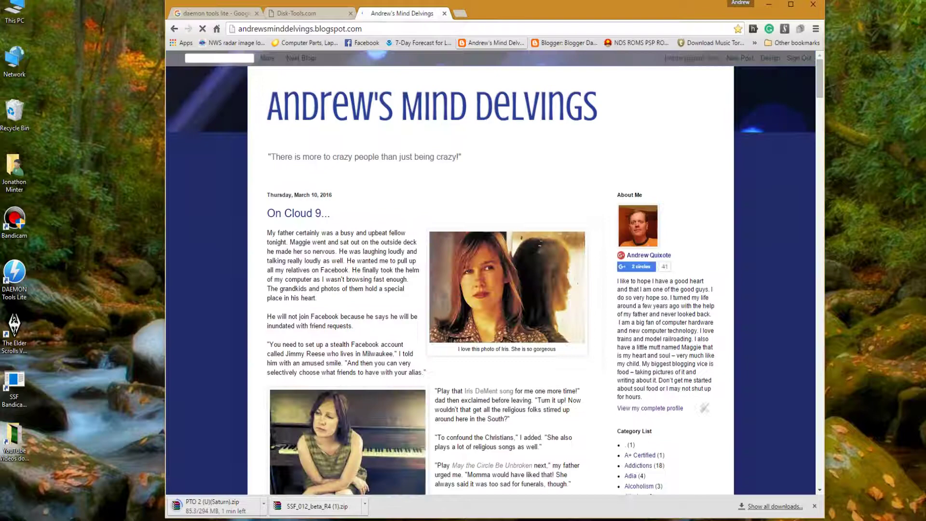
scroll(491, 270, "down", 4)
scroll(490, 270, "down", 2)
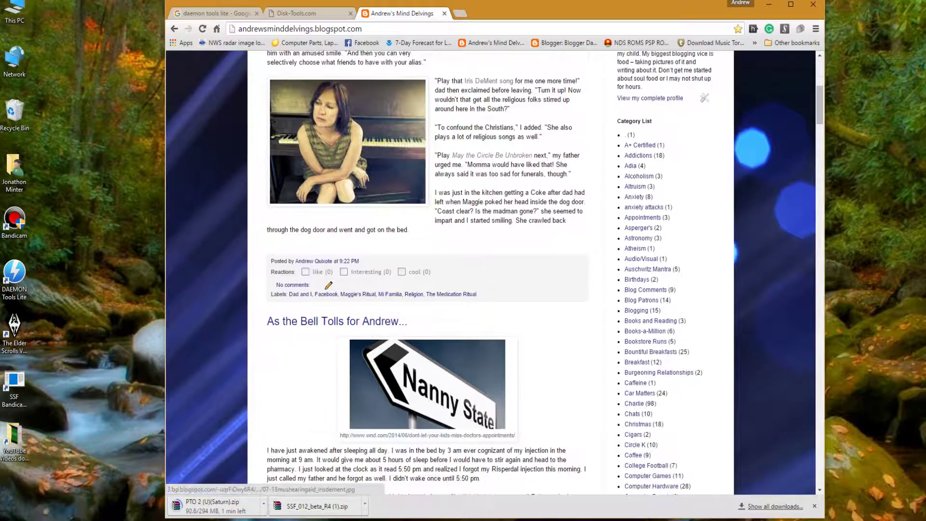
scroll(490, 270, "up", 6)
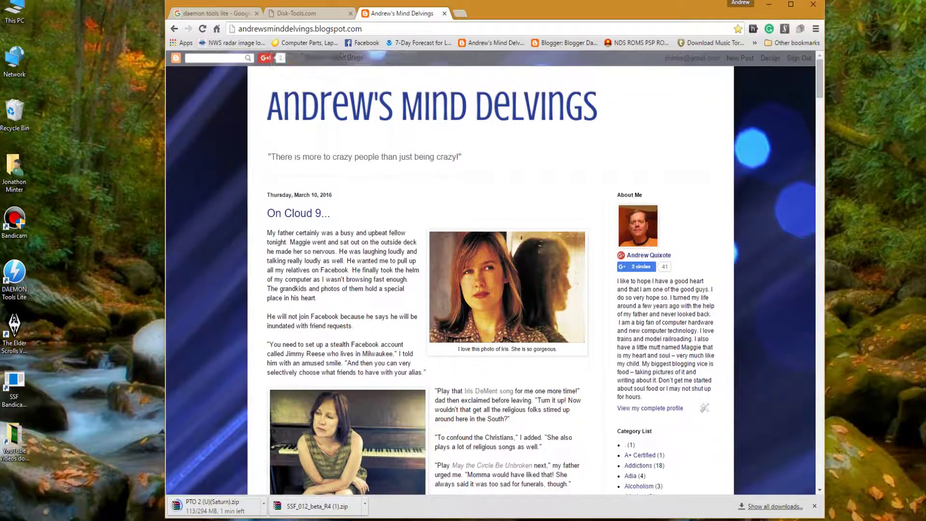
left_click(417, 42)
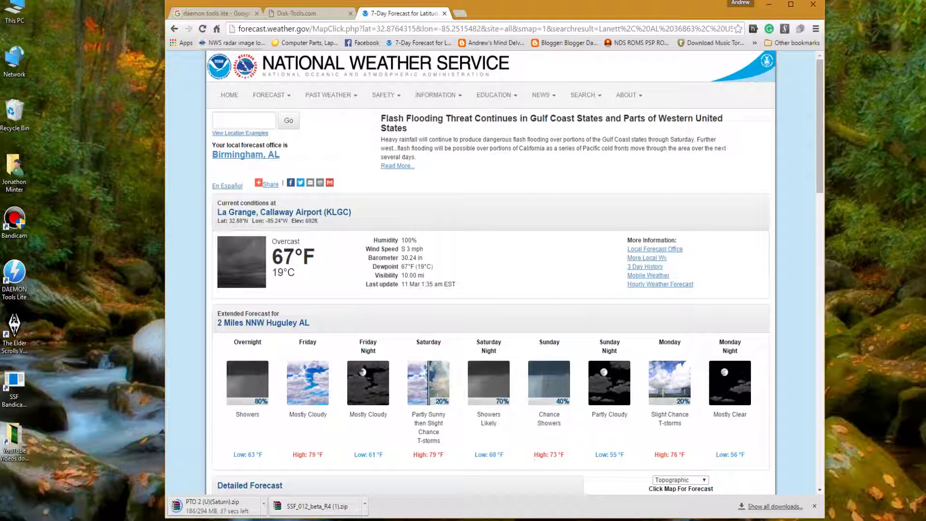
left_click(231, 43)
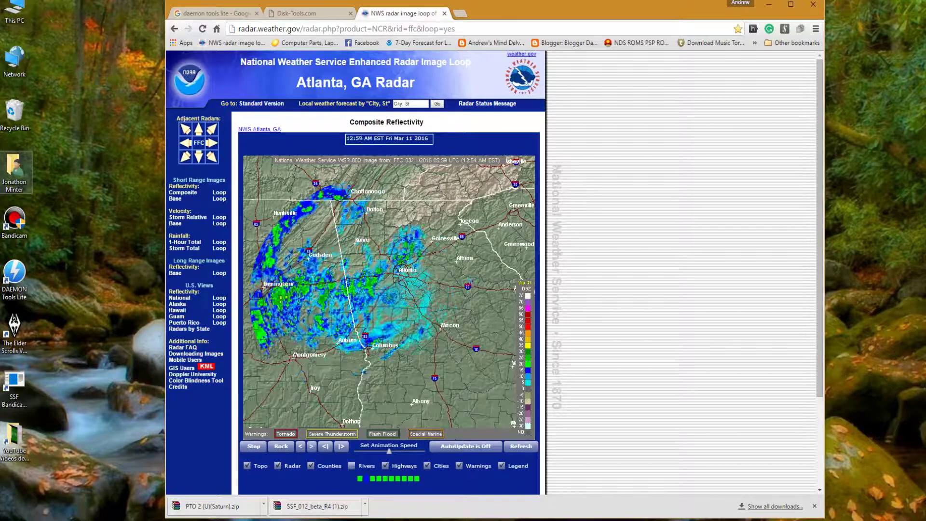
Extract the PTO 2 (U)(Saturn) archive into its own folder within the personal Downloads folder.
left_click(14, 171)
double_click(14, 171)
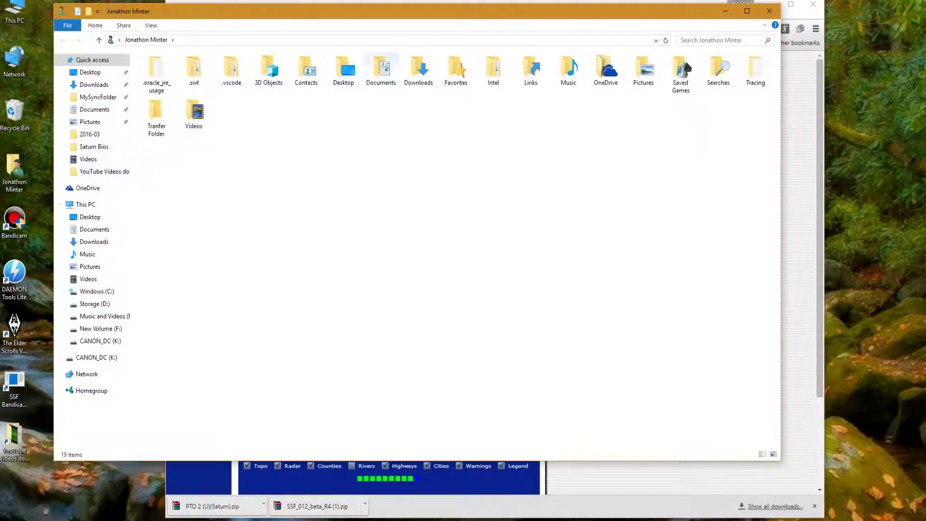
double_click(418, 70)
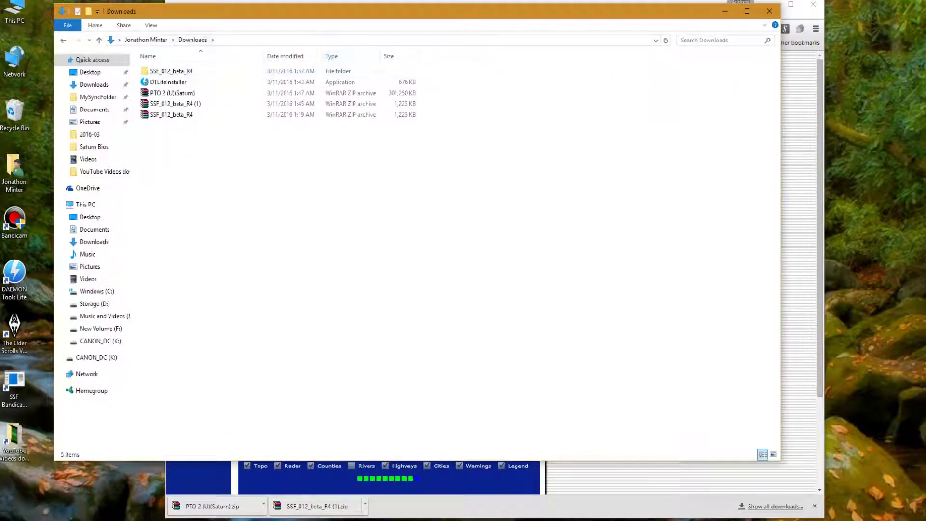
right_click(172, 93)
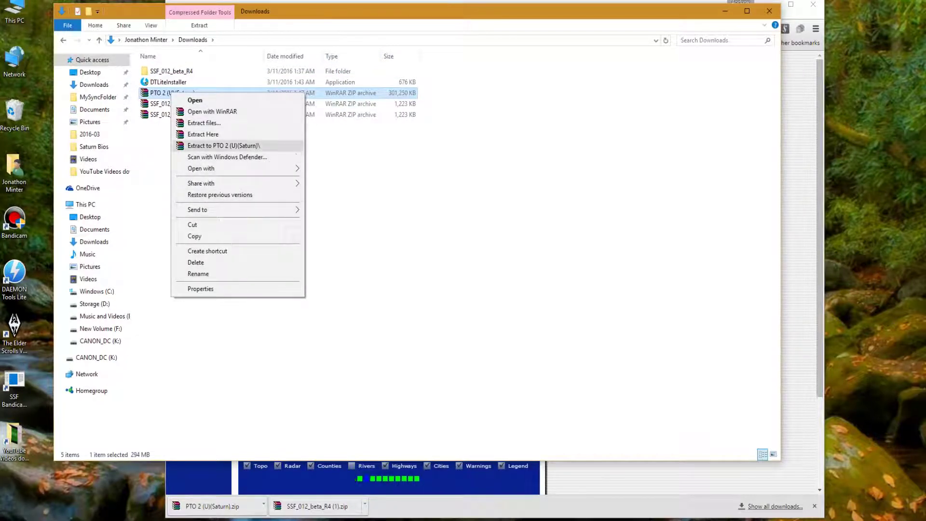
left_click(223, 145)
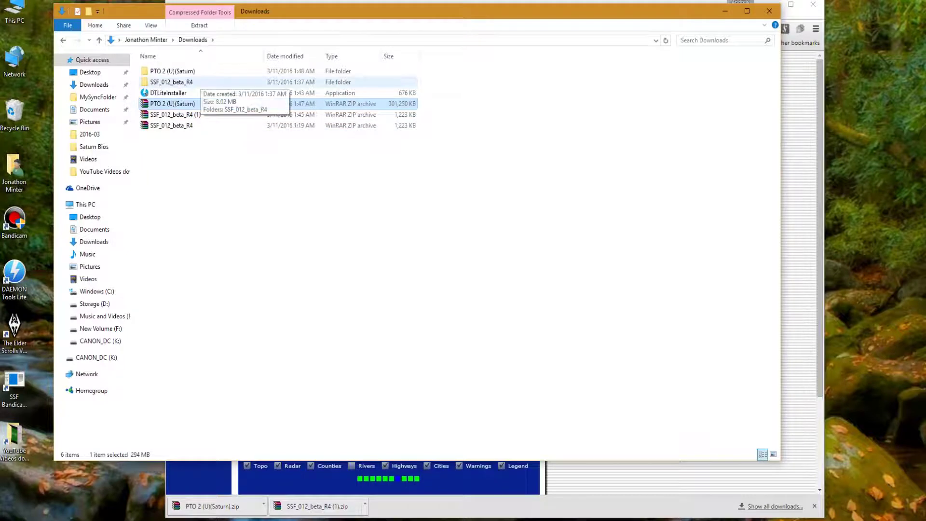
Open the inner SSF_012_beta_R4 folder, then quick-mount the P.T.O. II (USA) (DW0809) CUE image in DAEMON Tools Lite and close its window.
double_click(193, 82)
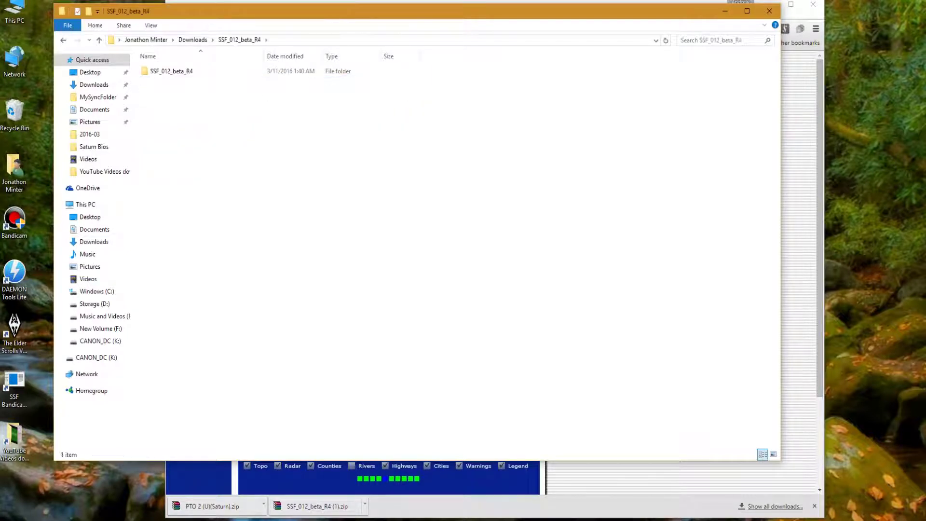
double_click(172, 71)
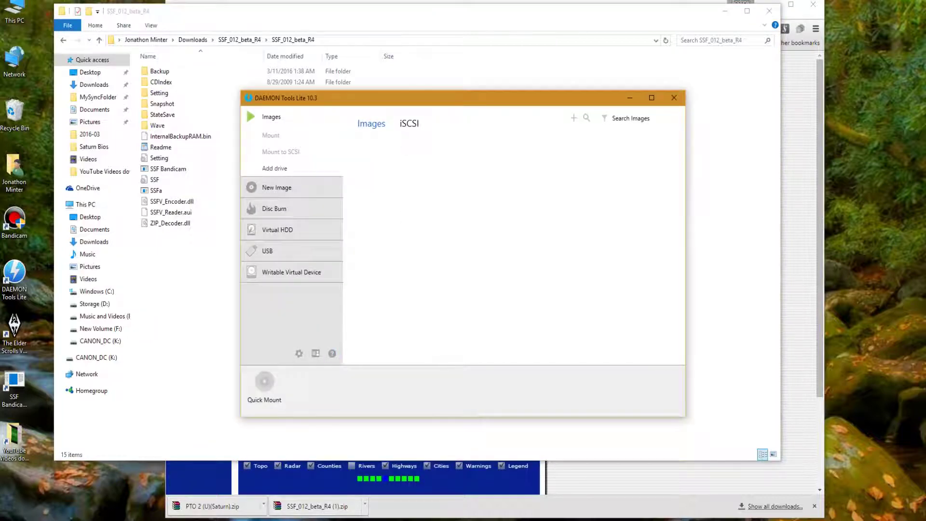
left_click(264, 381)
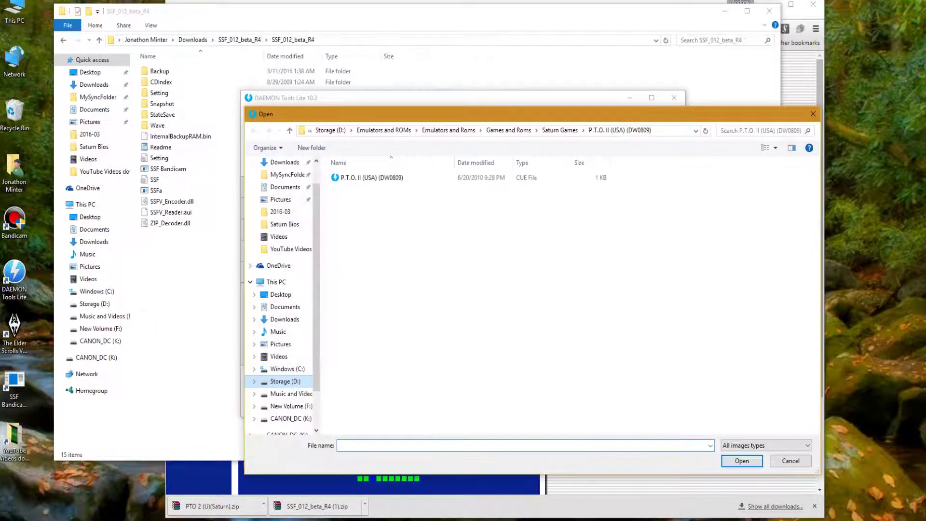
left_click(372, 178)
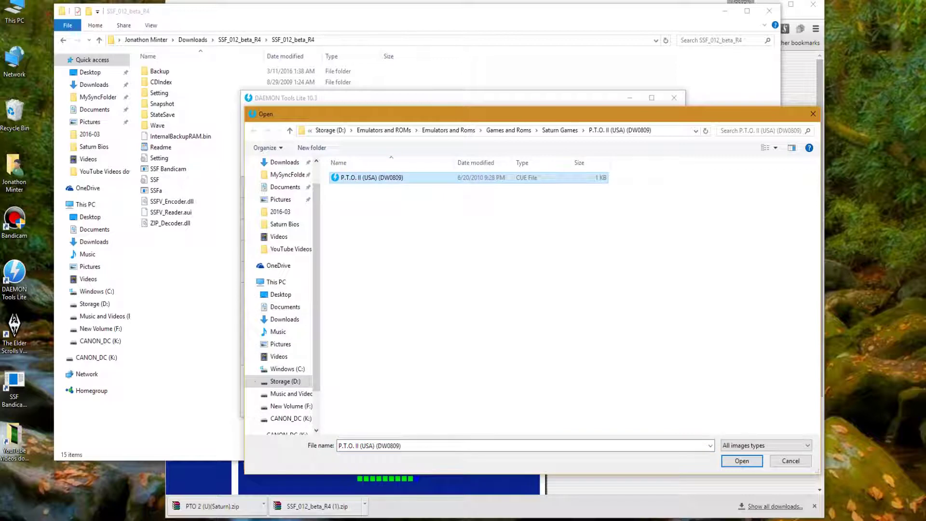
left_click(741, 461)
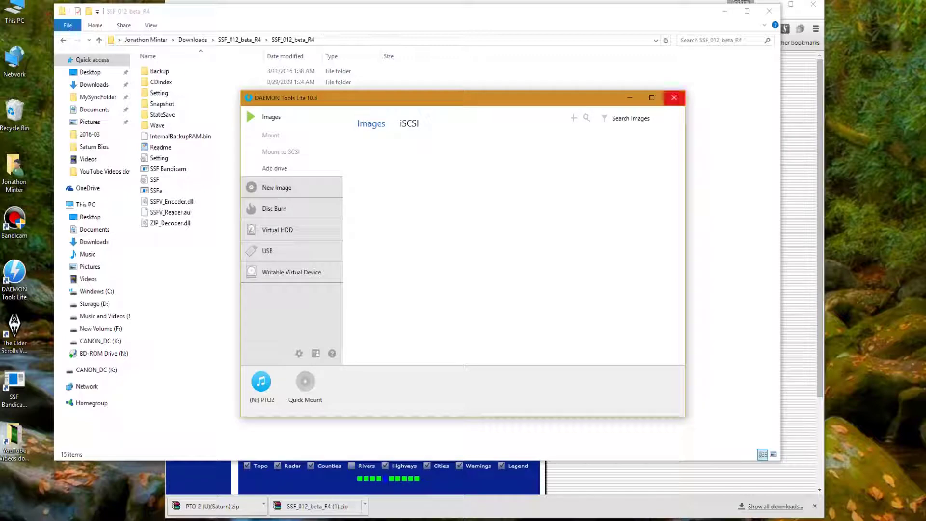
left_click(673, 98)
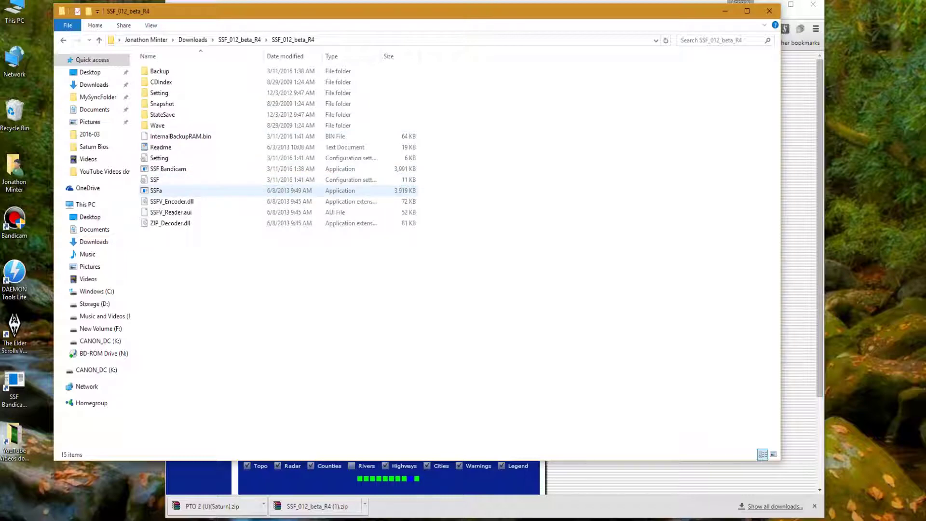
Return to the Downloads folder and extract the SSF_012_beta_R4 (1) archive into its own folder.
key("alt+Left")
key("alt+Left")
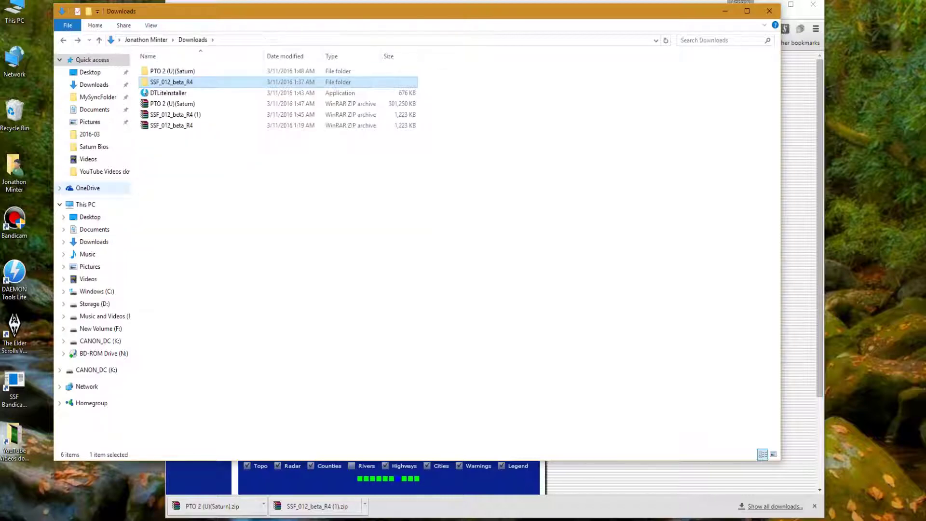
right_click(169, 117)
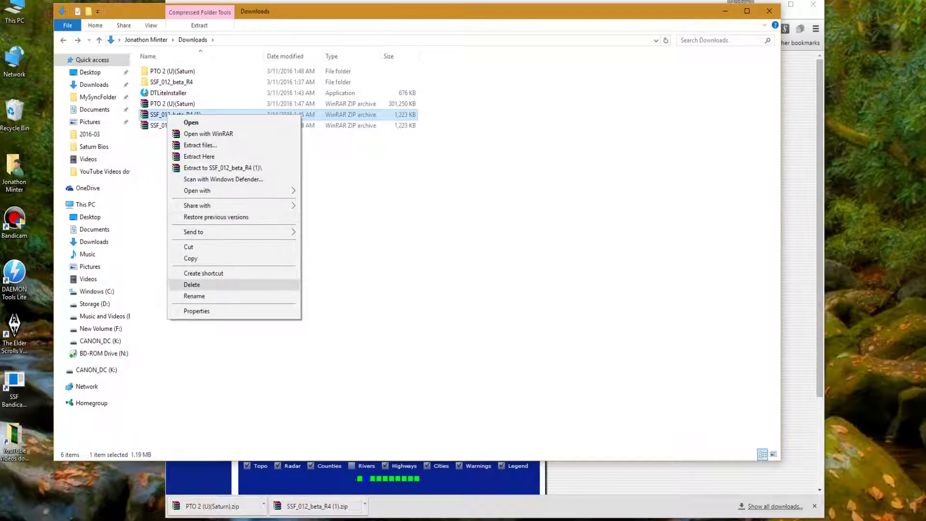
left_click(222, 168)
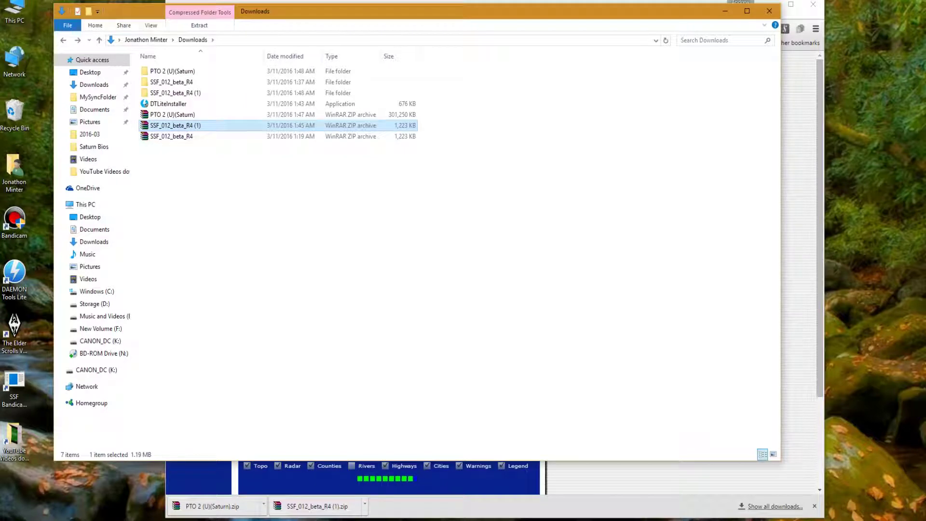
Open the extracted SSF_012_beta_R4 (1) folder and the SSF_012_beta_R4 folder inside it.
key("Up")
key("Up")
key("Up")
key("F2")
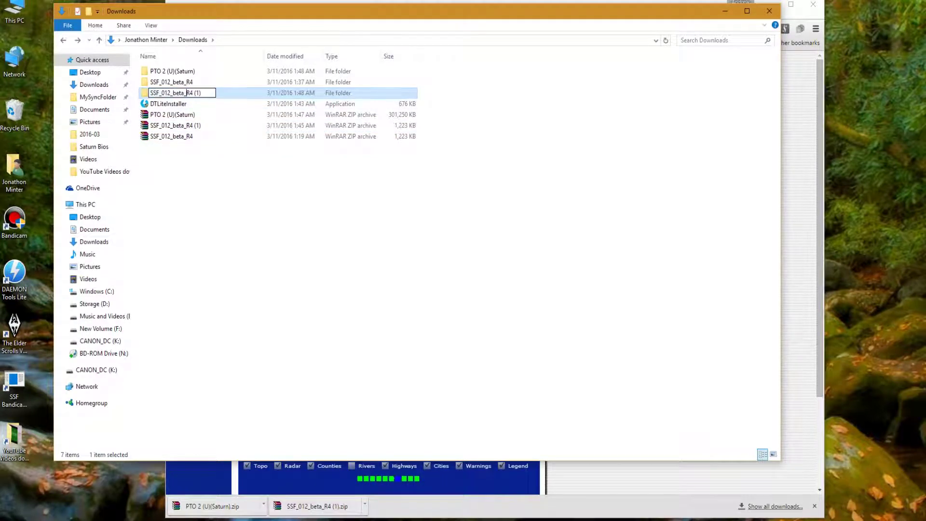
key("Return")
key("Return")
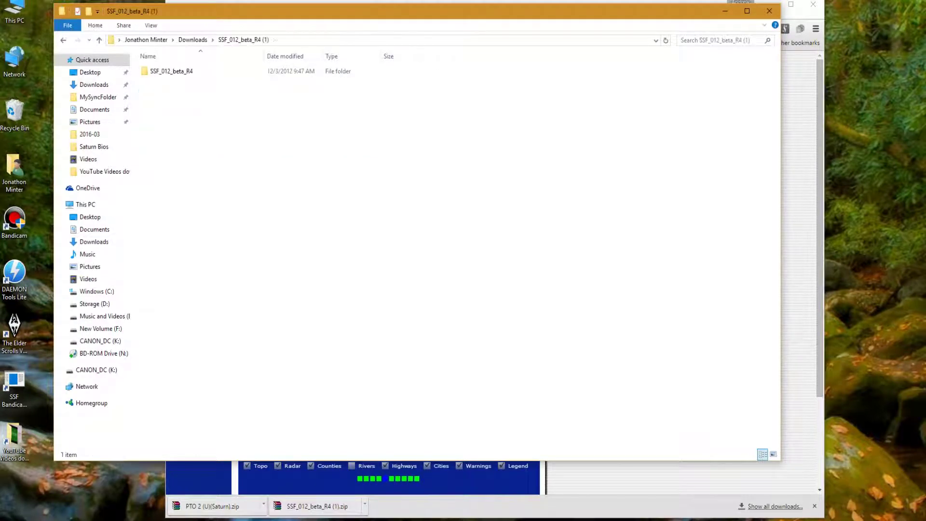
key("Down")
key("Return")
Run the SSF application from the extracted folder, allowing it past the security warning, and set its window size to 2x.
key("Down")
key("Down")
key("Down")
key("Down")
key("Down")
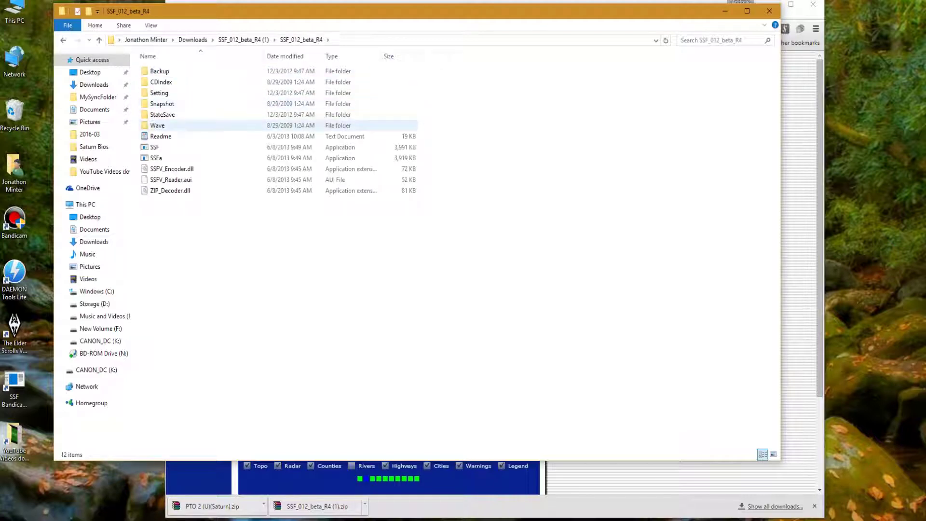
key("Up")
key("Up")
key("Up")
key("Down")
key("Down")
key("Down")
key("Down")
key("Down")
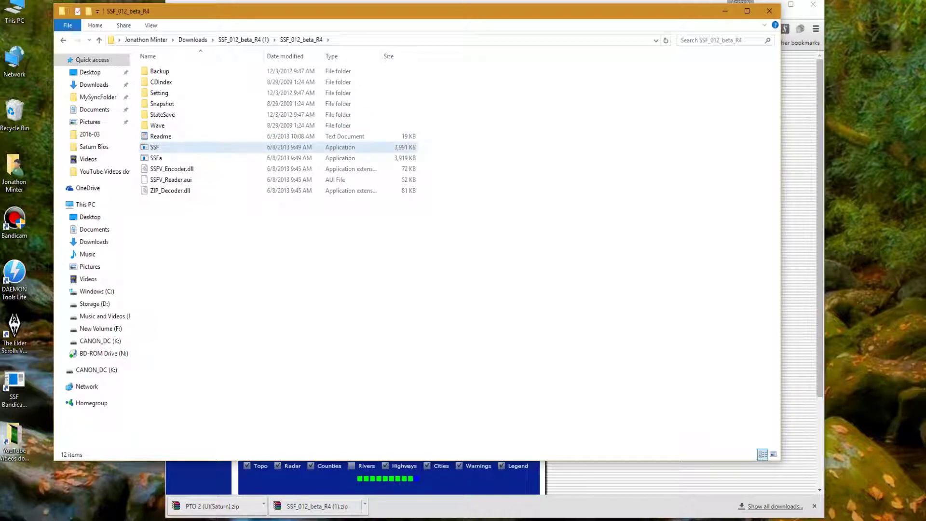
key("Return")
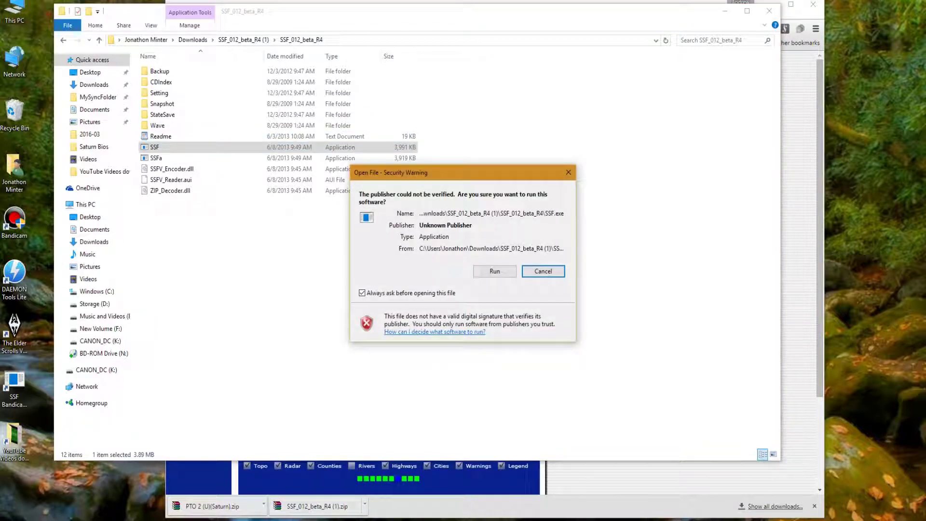
key("alt+w")
key("alt+r")
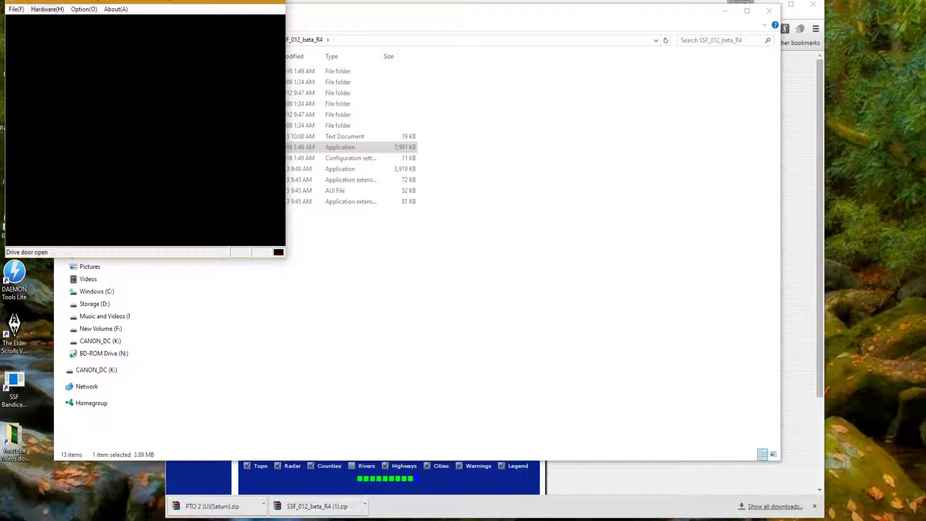
left_click(84, 9)
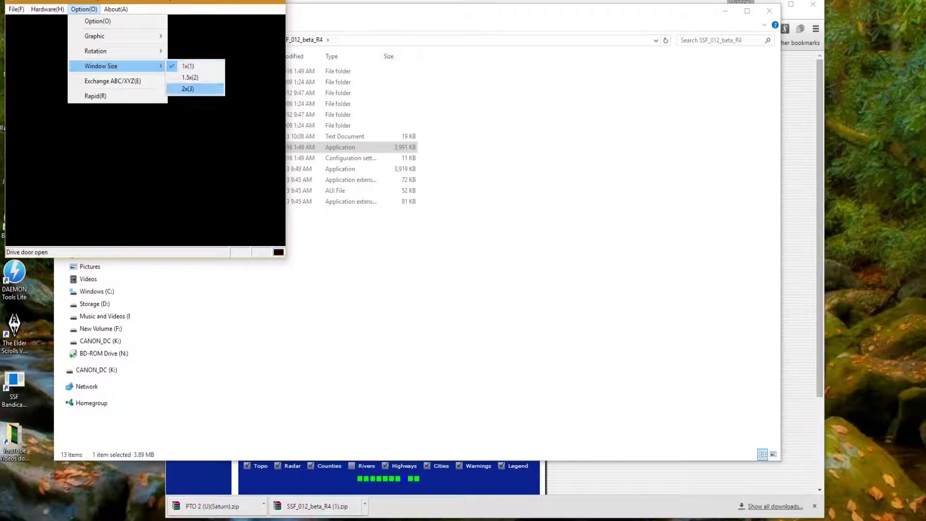
left_click(188, 89)
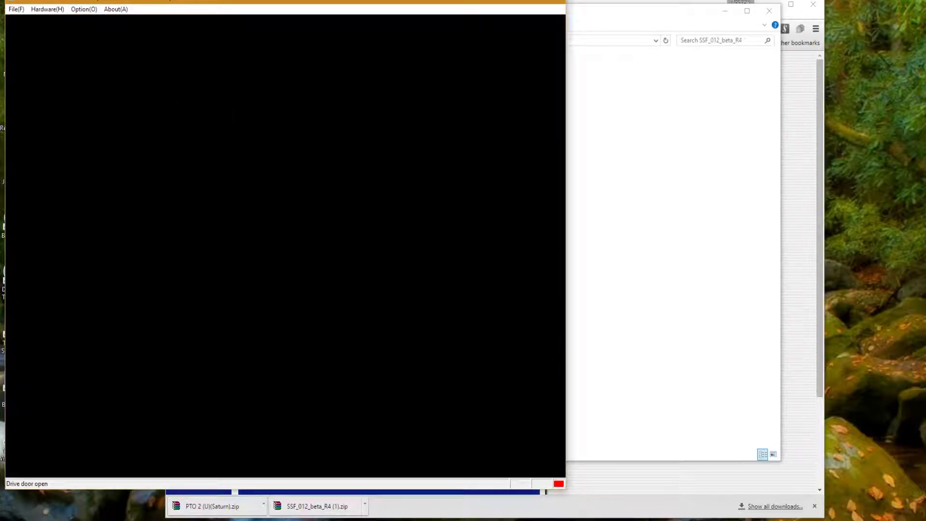
Open the emulator's options and set the Saturn BIOS to SS - BIOS (U).bin from the Saturn Bios folder.
left_click(83, 9)
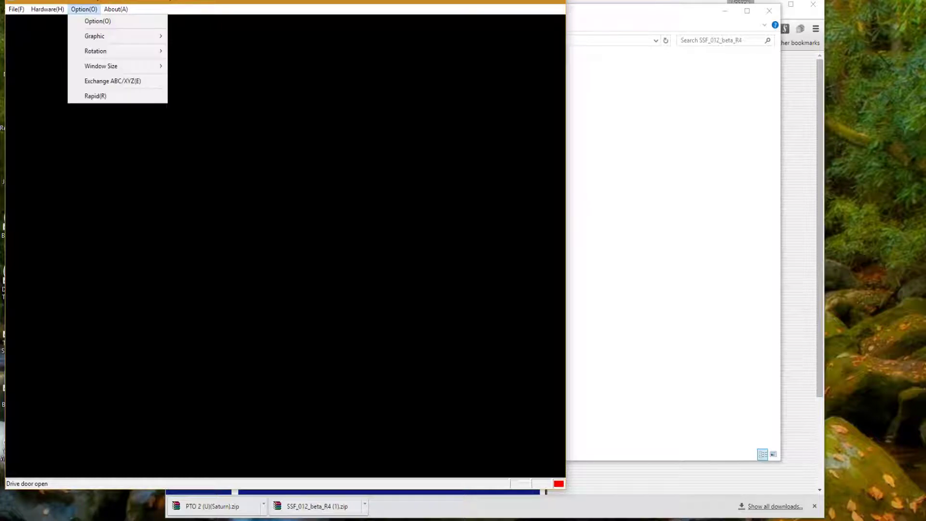
key("Return")
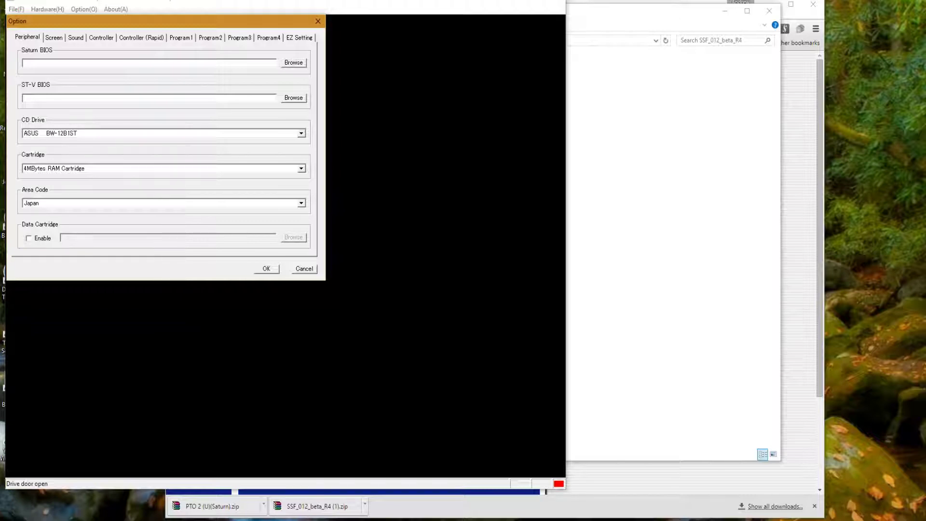
left_click(293, 62)
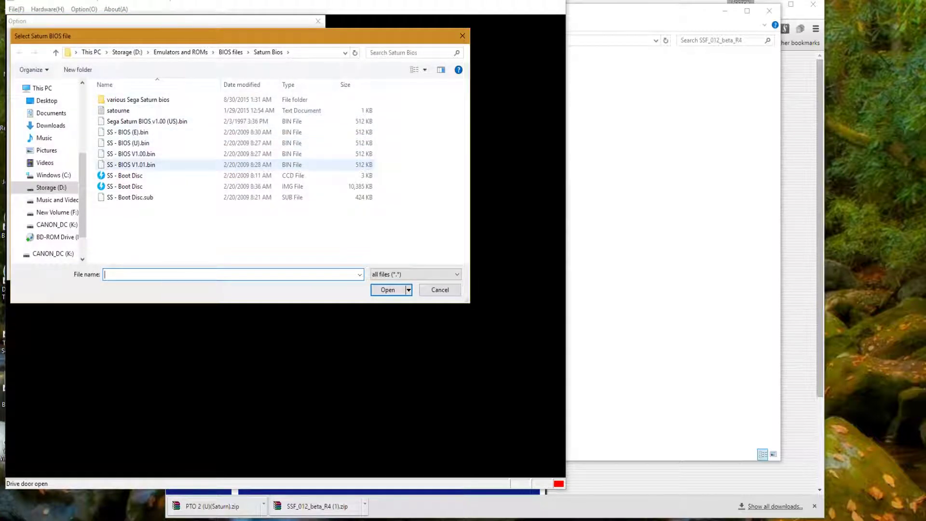
left_click(128, 143)
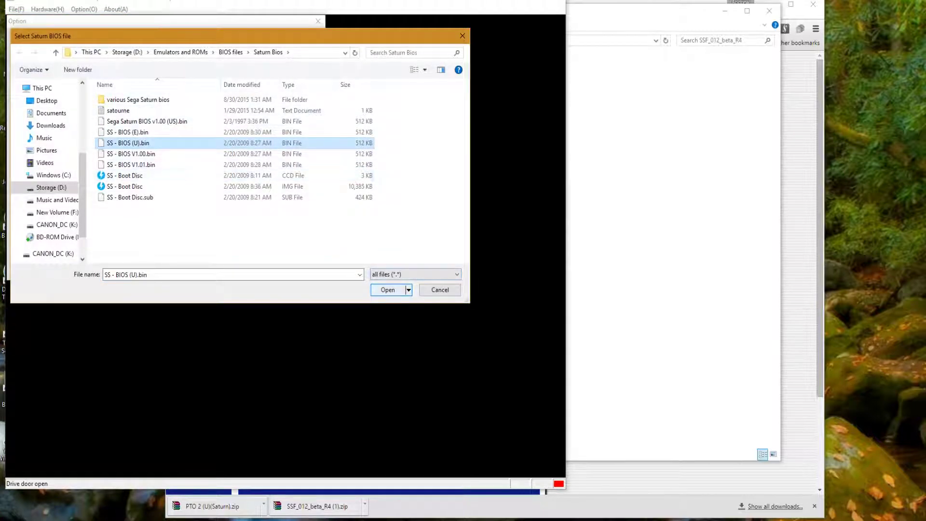
left_click(387, 289)
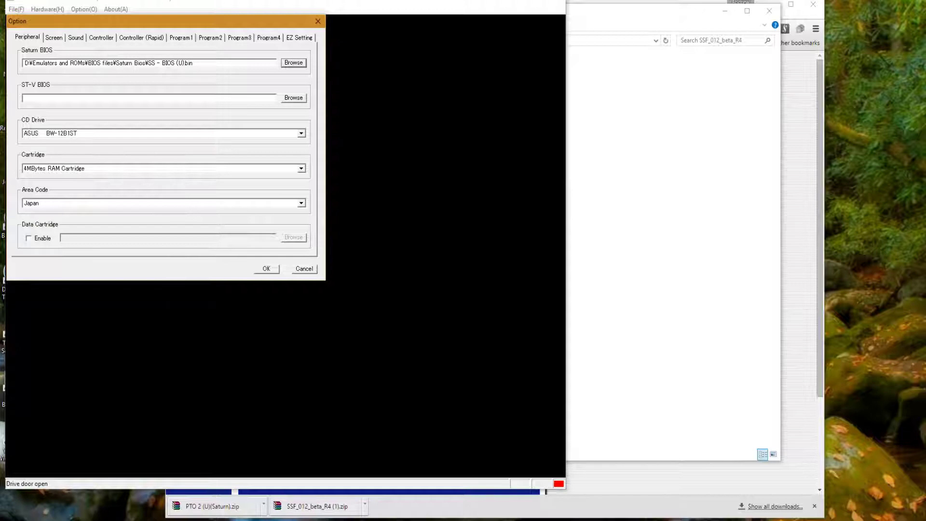
Set the CD drive to DiscSoftVirtual and the area code to America, Canada, Brazil.
left_click(301, 133)
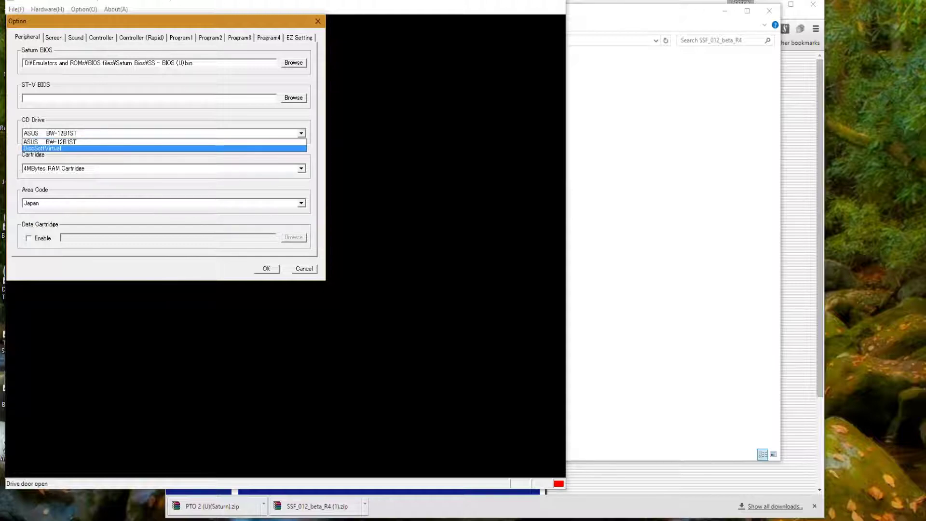
key("Return")
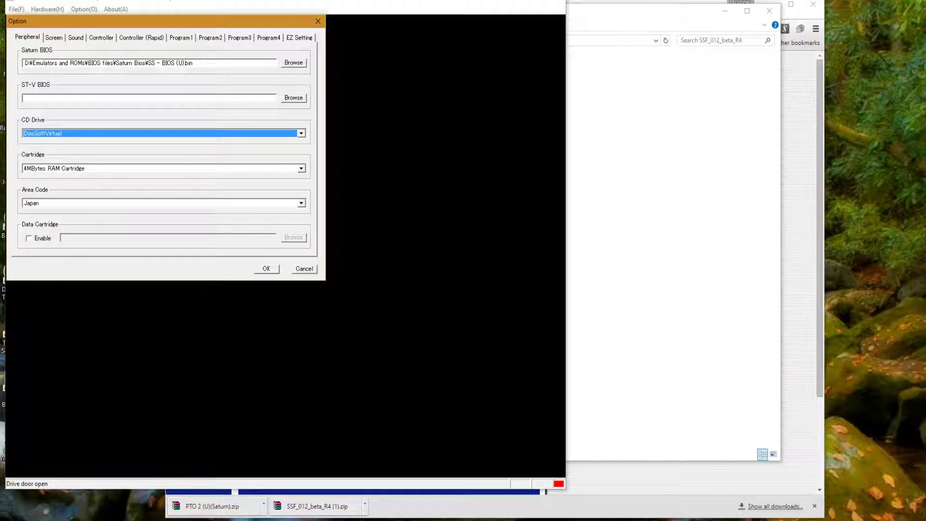
left_click(300, 203)
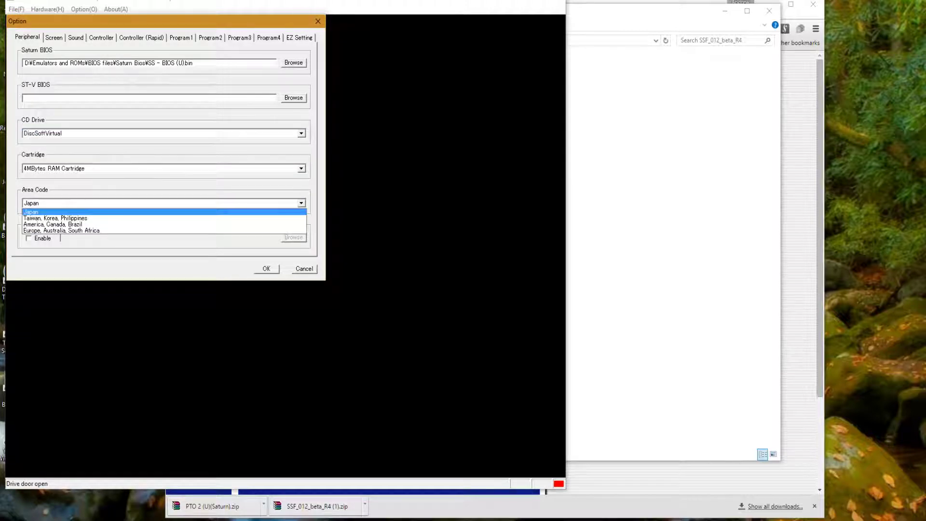
key("Down")
key("Down")
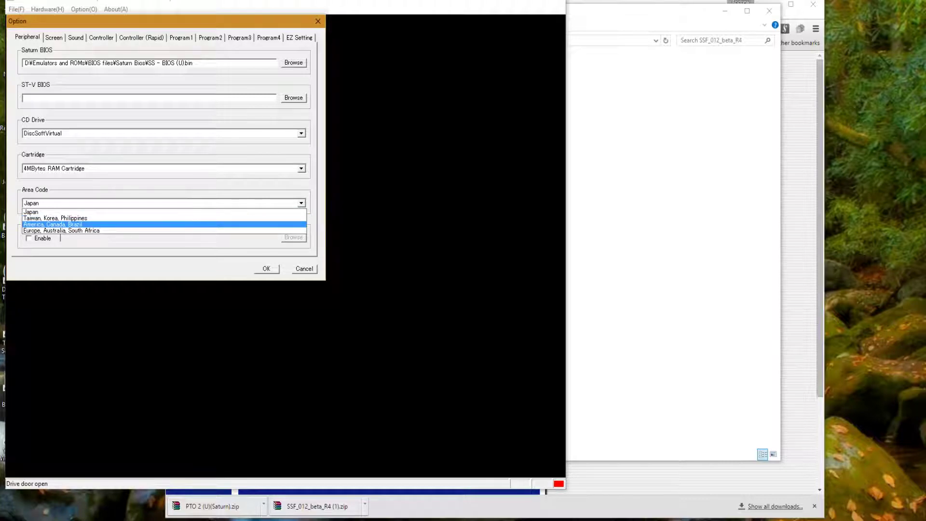
key("Return")
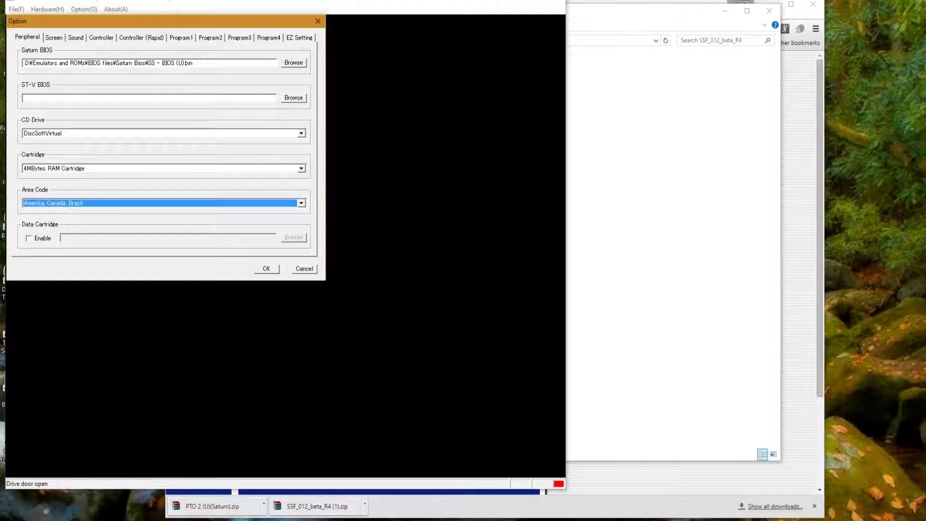
Apply the Full Compatibility (Very Slow) EZ Setting preset, save the options and dismiss the message.
key("ctrl+Tab")
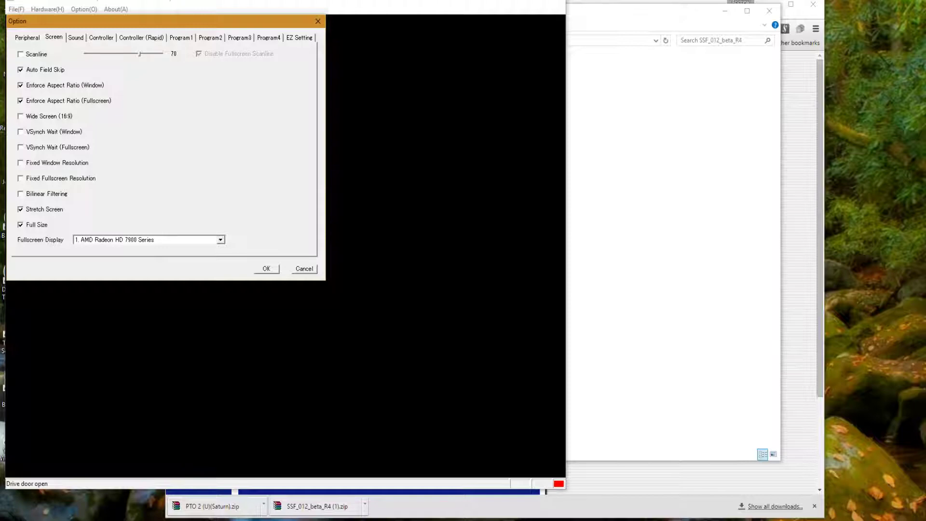
key("ctrl+shift+Tab")
key("ctrl+shift+Tab")
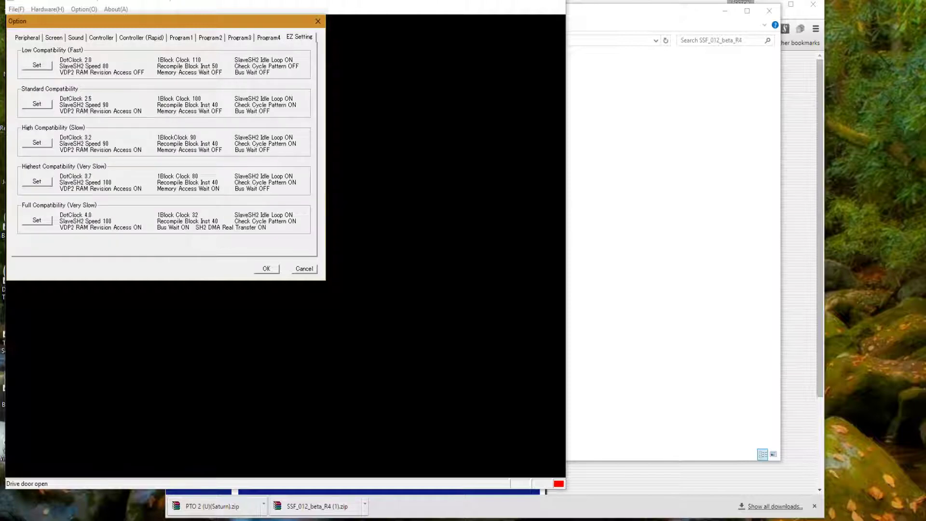
left_click(37, 220)
key("ctrl+Tab")
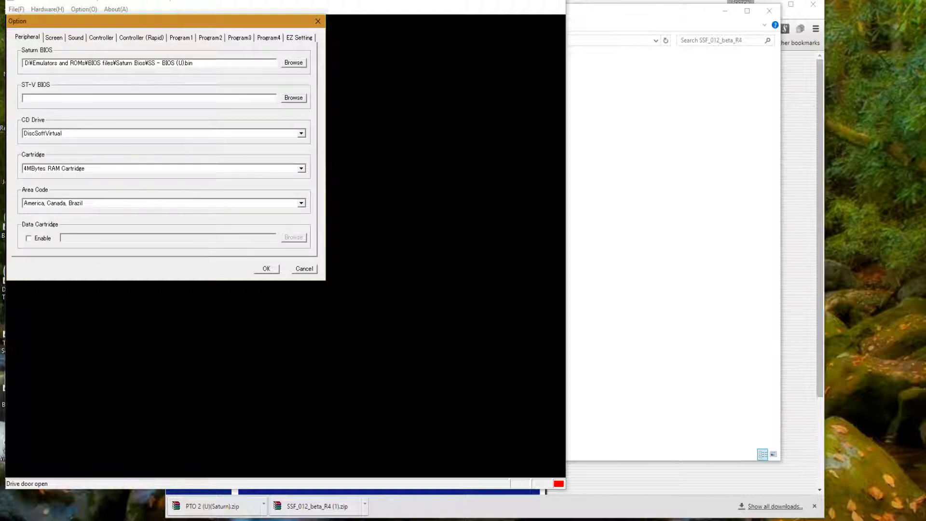
key("Return")
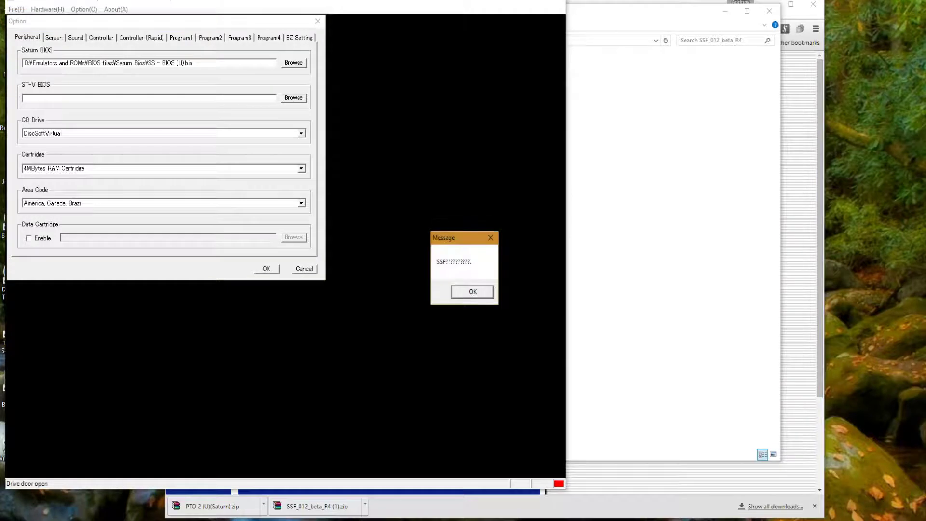
key("Return")
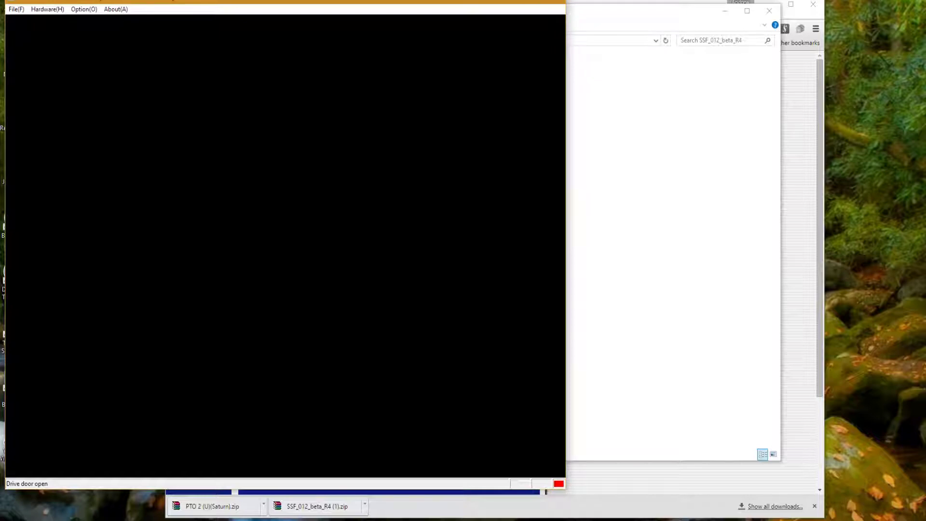
Exit the emulator and close the SSF_012_beta_R4 folder window and the web browser.
key("alt")
key("Down")
key("Up")
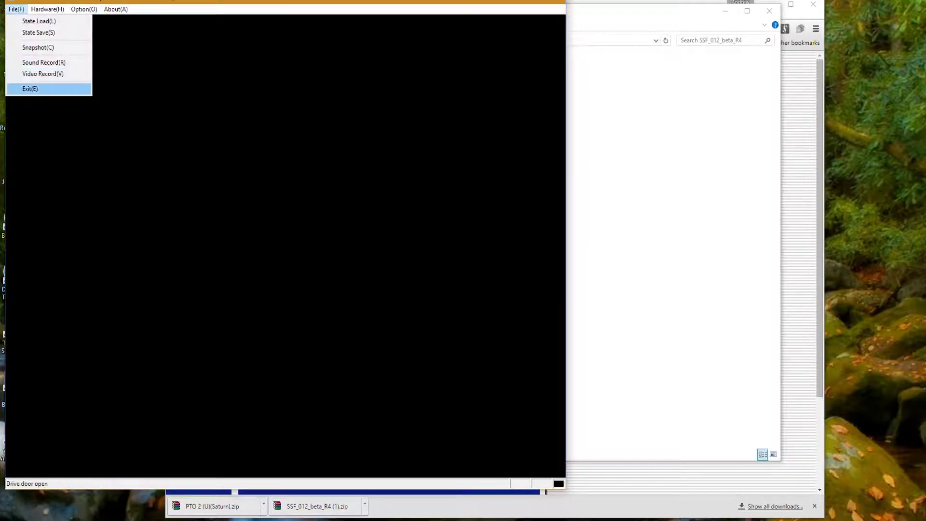
key("Return")
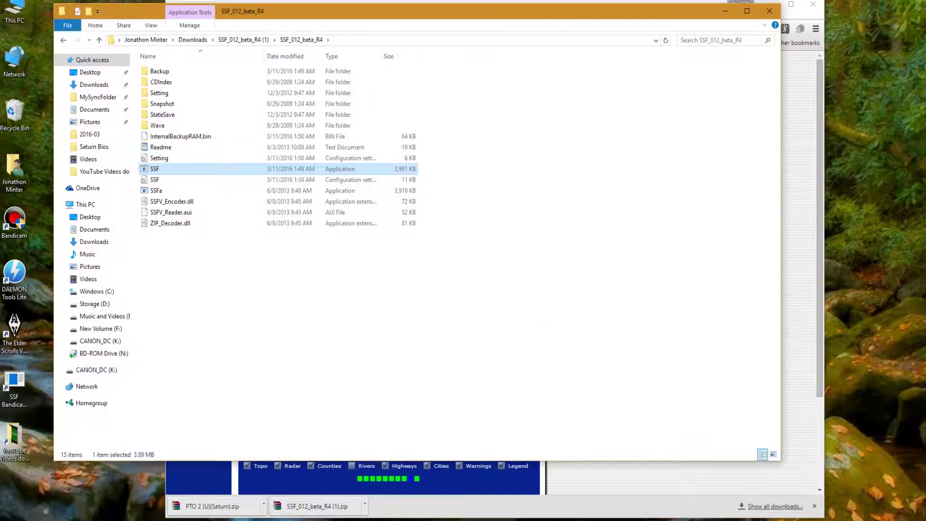
left_click(769, 11)
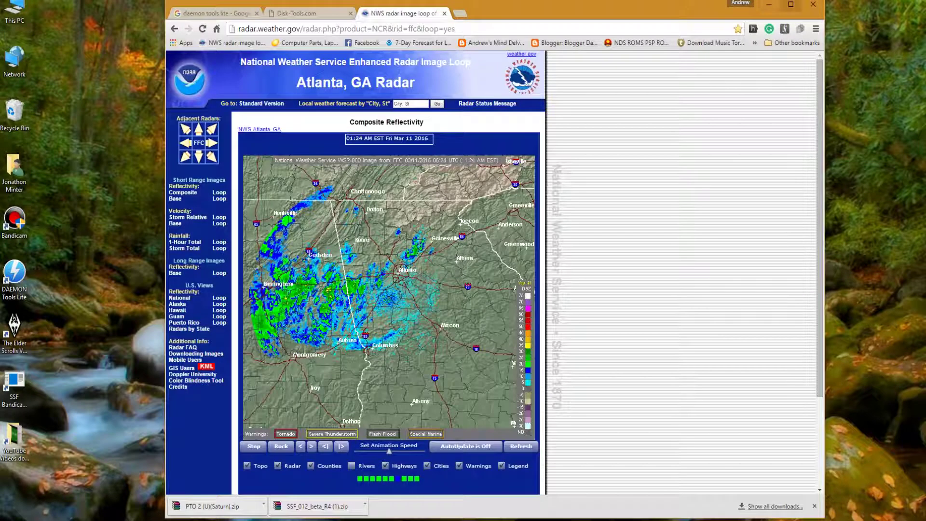
left_click(813, 5)
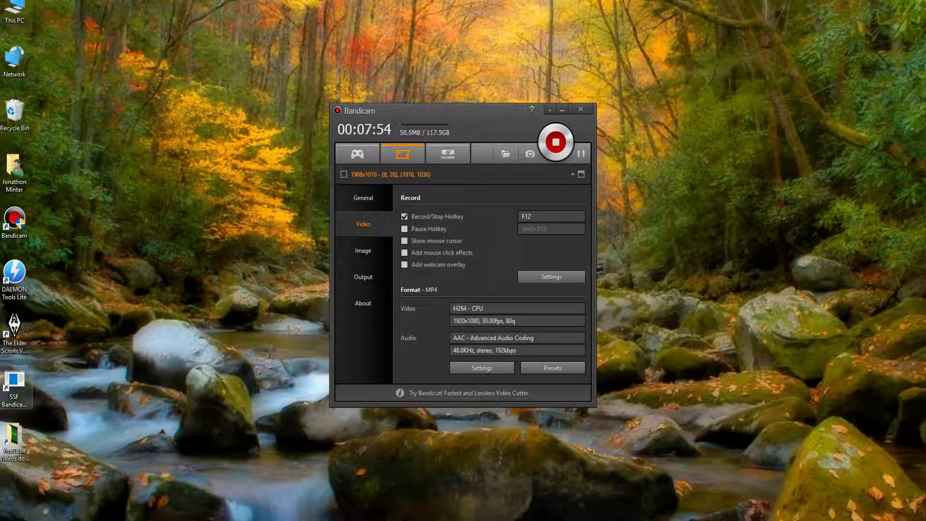
Launch SSF from its desktop shortcut and continue past the P.T.O. II title screen to the game's main menu.
double_click(14, 390)
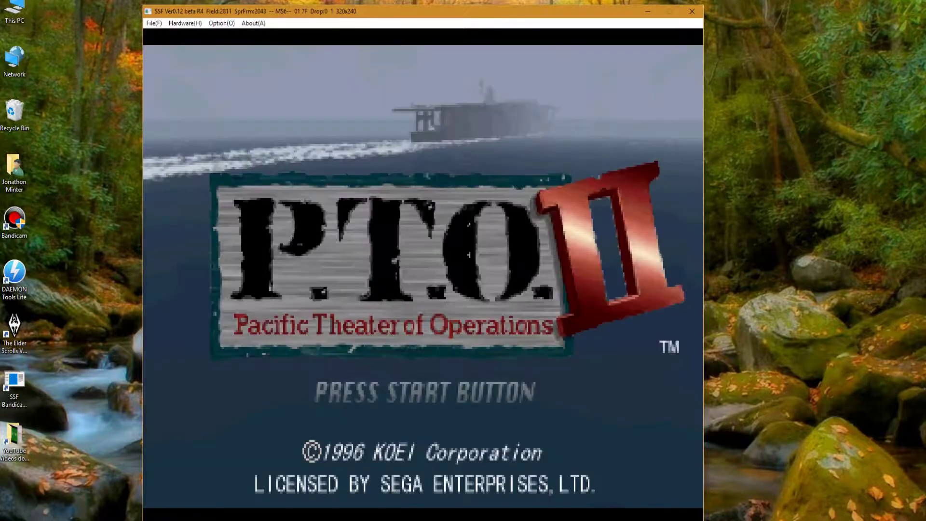
key("Return")
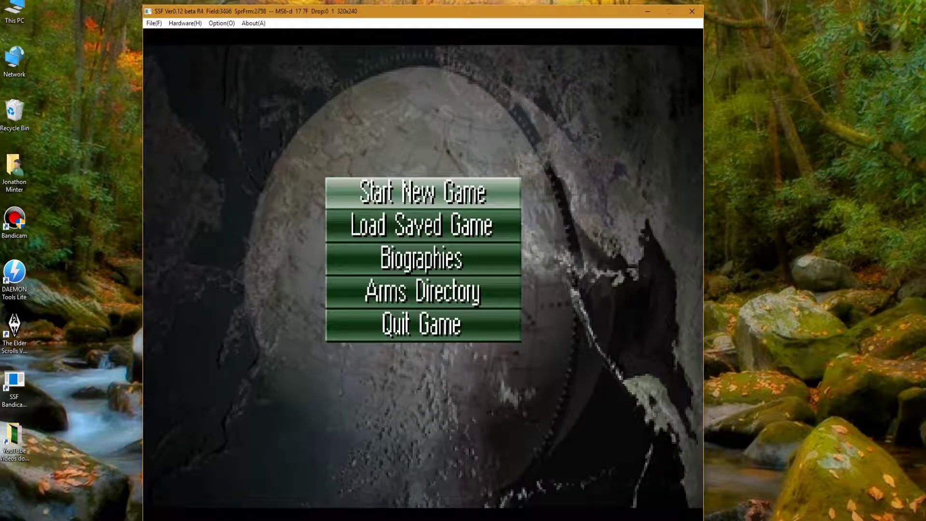
Start a new P.T.O. II game with The Day of Infamy scenario and close the emulator.
key("Up")
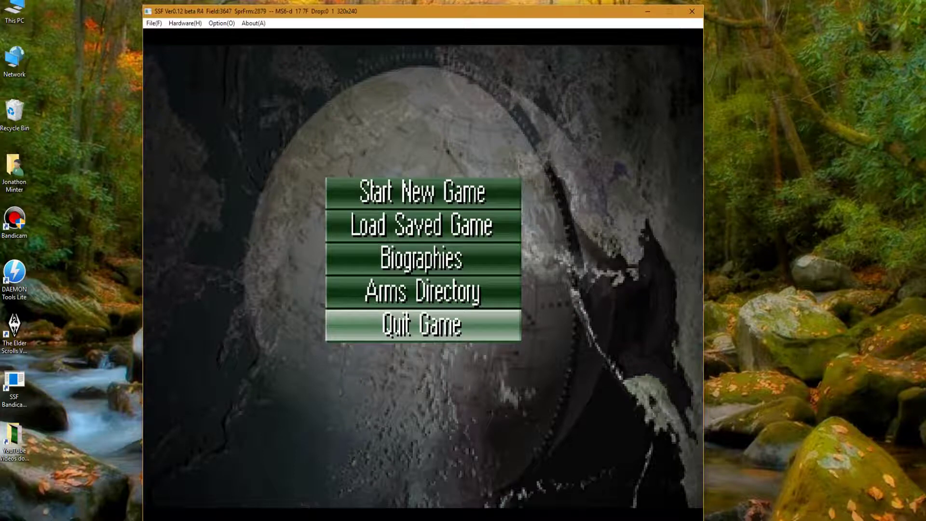
key("Down")
key("Up")
key("Up")
key("Up")
key("Up")
key("Up")
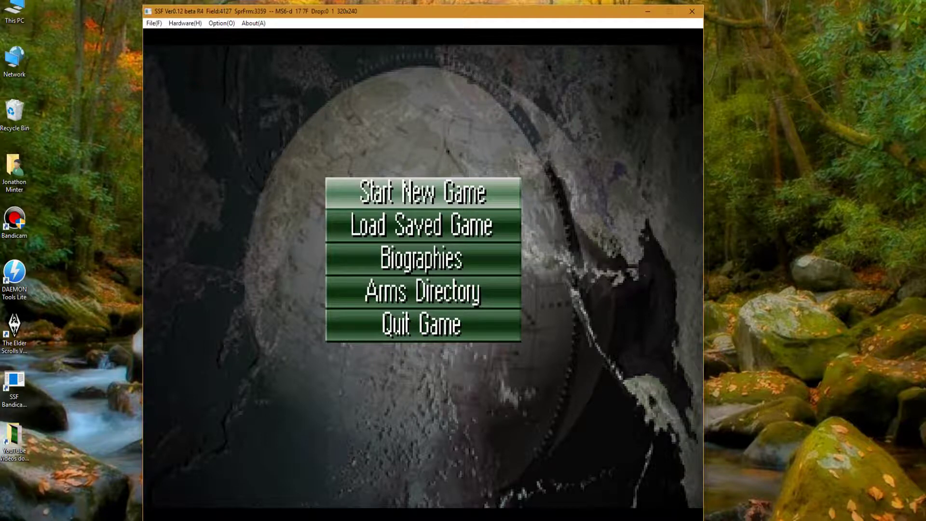
key("Return")
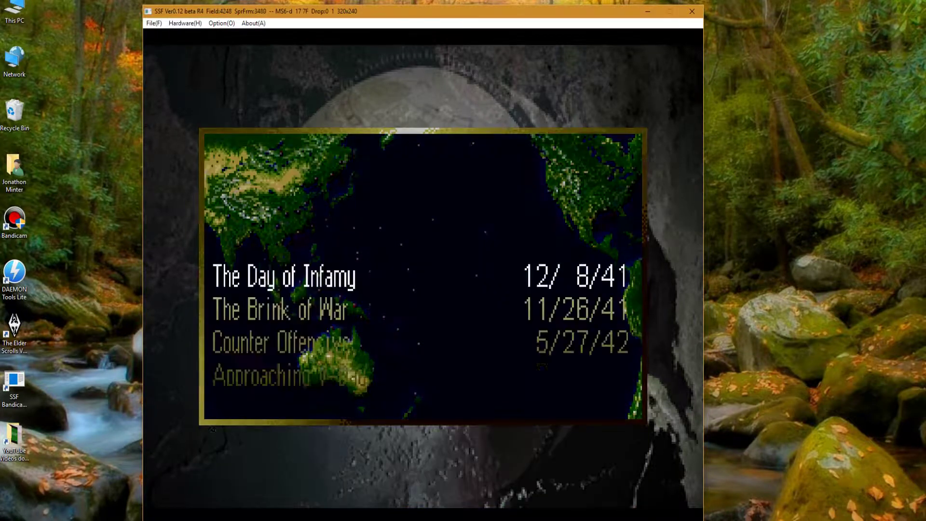
key("Return")
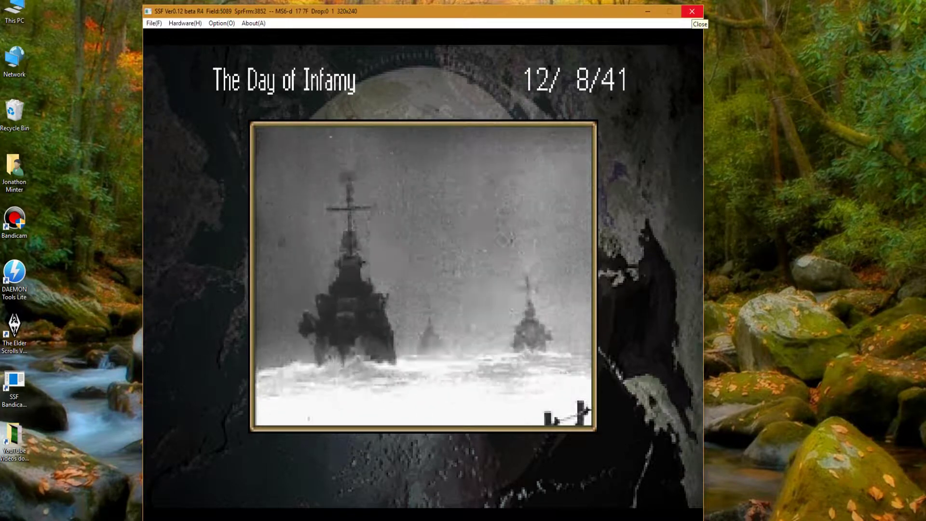
left_click(691, 11)
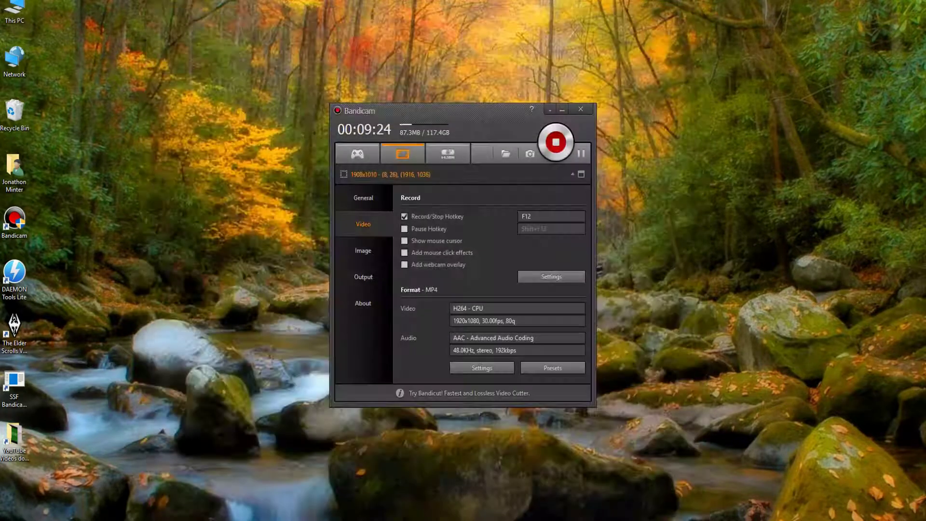